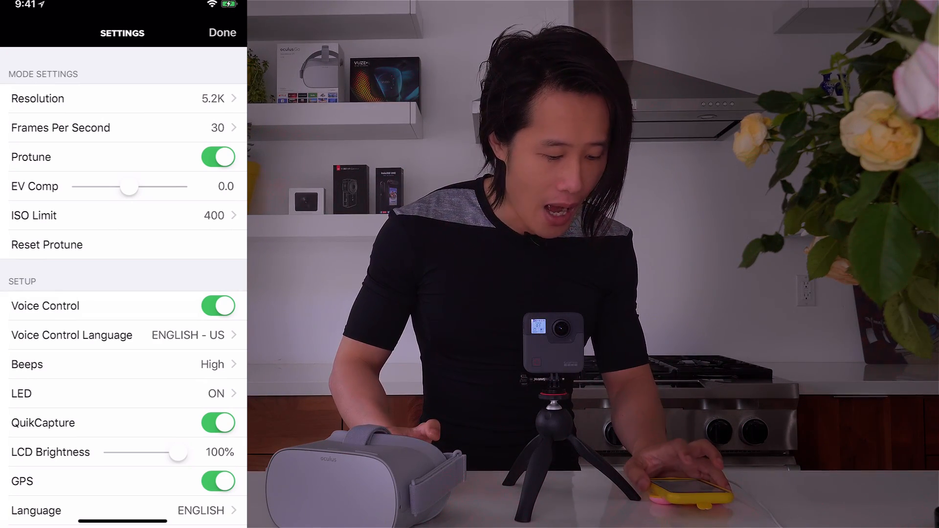
# Step: Switch Protune off and on again in the camera's mode settings, and open the ISO Limit options
pyautogui.click(218, 157)
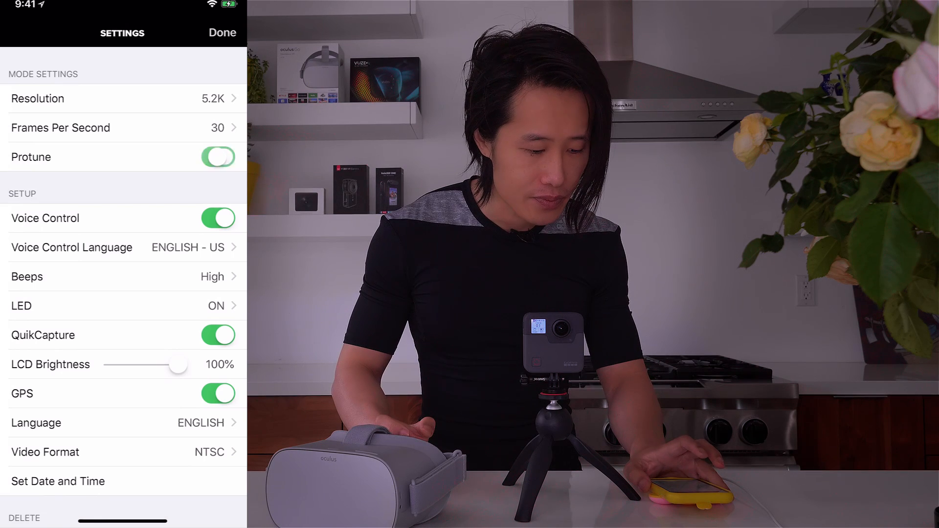
pyautogui.click(218, 157)
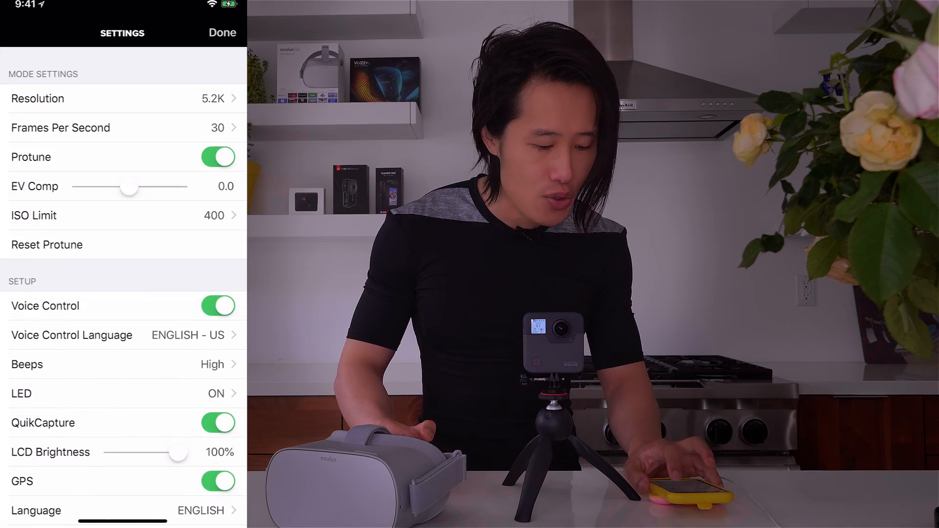
pyautogui.click(122, 215)
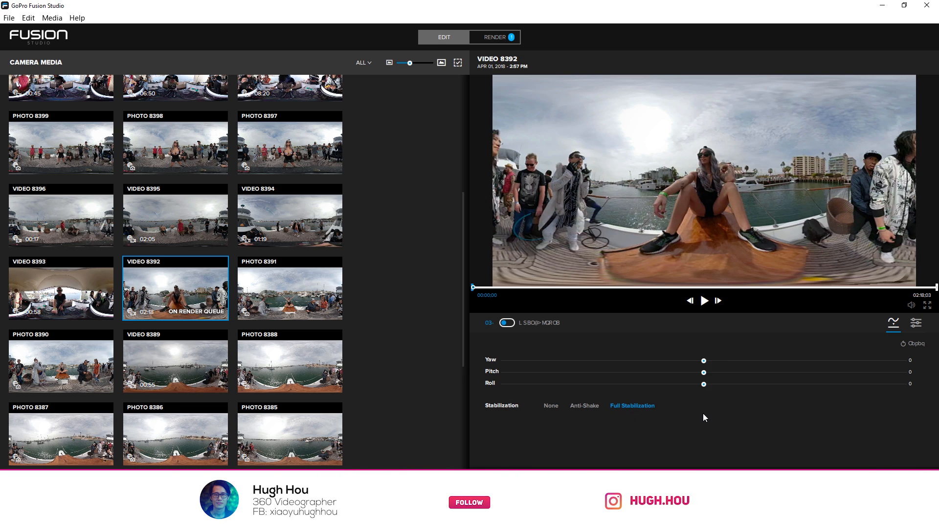
# Step: Try VIDEO 8392 with Stabilization set to None, and restore Full Stabilization
pyautogui.click(552, 406)
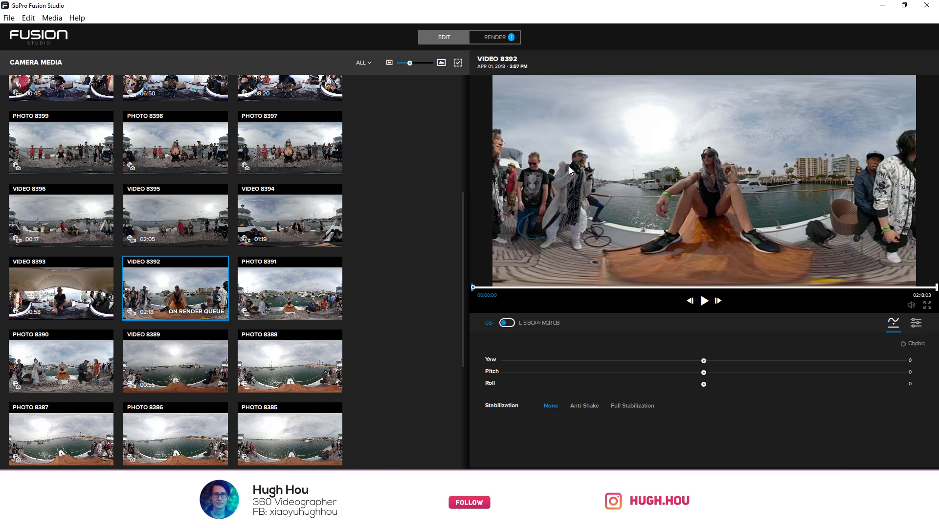
pyautogui.click(635, 404)
# Step: Compare the Flat and GoPro color profiles on VIDEO 8392, and set its Color to Flat
pyautogui.click(915, 323)
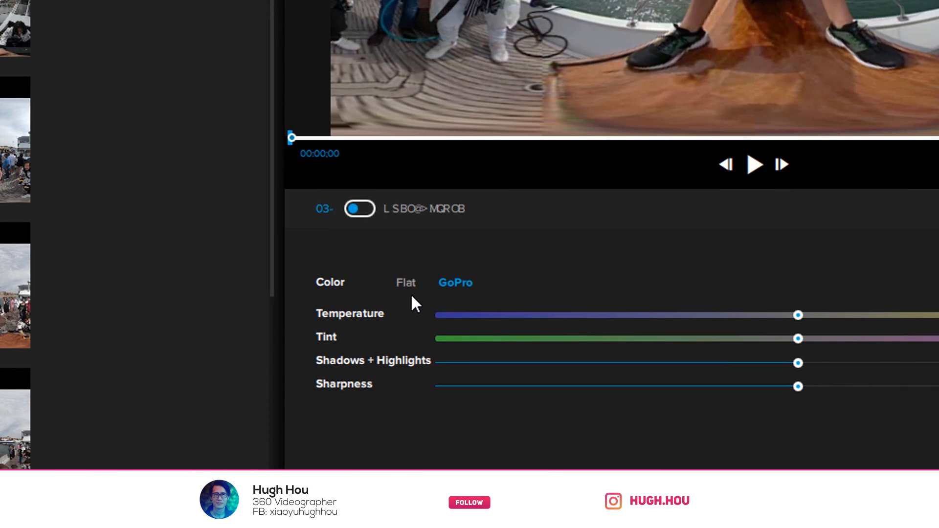
pyautogui.click(401, 284)
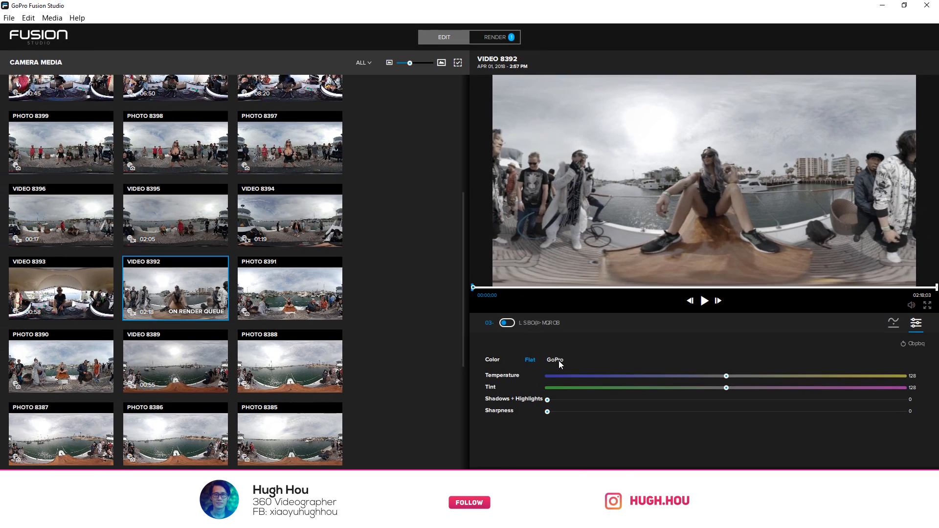
pyautogui.click(556, 360)
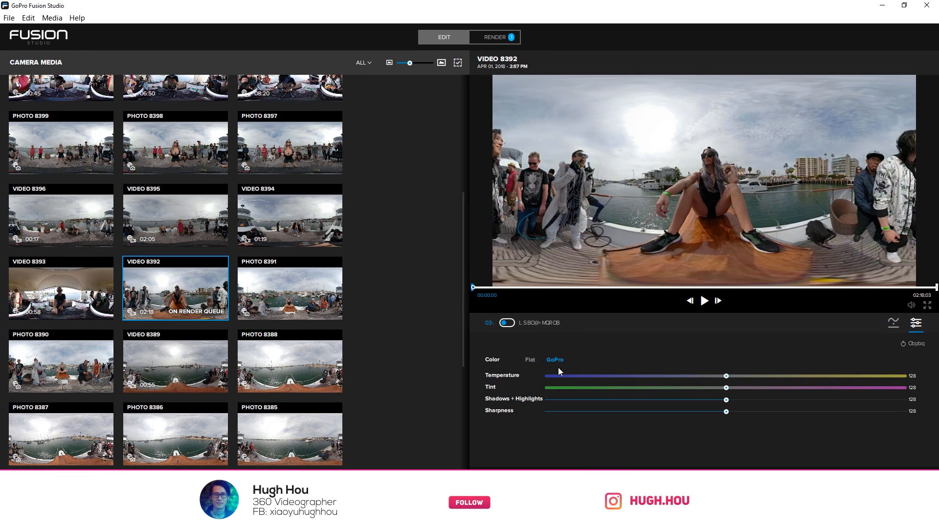
pyautogui.click(529, 359)
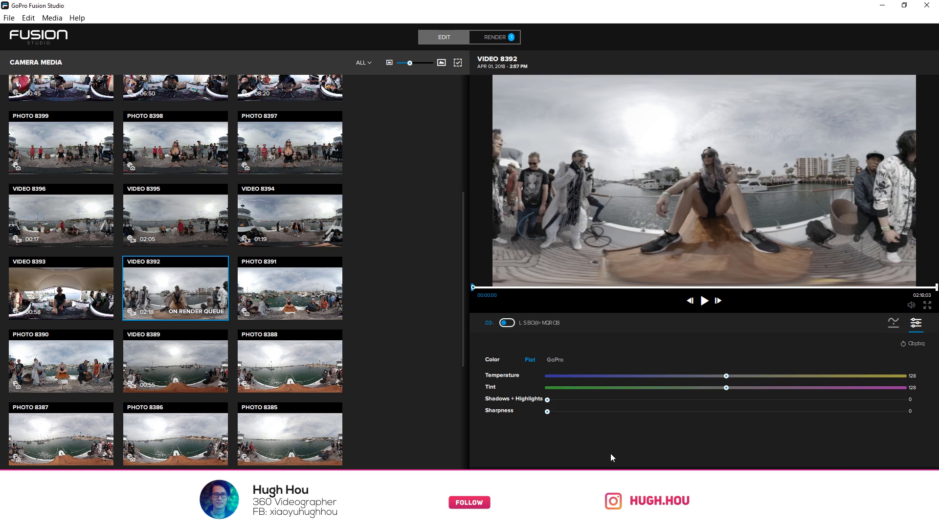
pyautogui.click(856, 463)
pyautogui.click(521, 96)
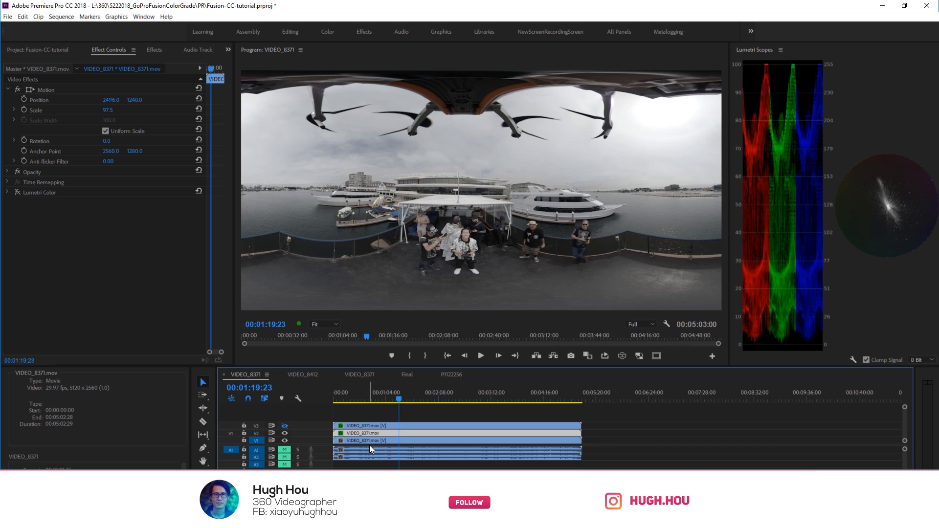
# Step: Hide video track V2 and inspect the V1 version of VIDEO_8371 from several angles in VR view
pyautogui.click(285, 434)
pyautogui.click(362, 451)
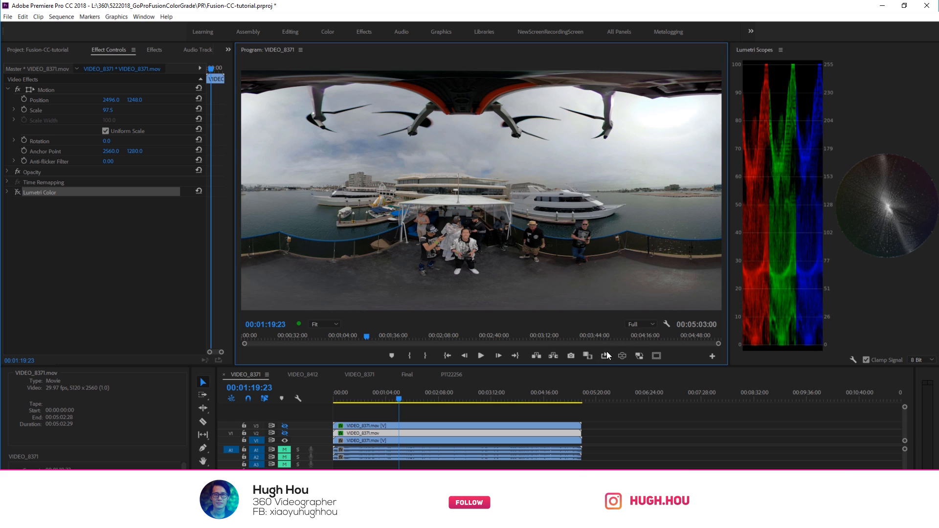
pyautogui.click(621, 356)
pyautogui.moveTo(467, 274); pyautogui.dragTo(543, 198)
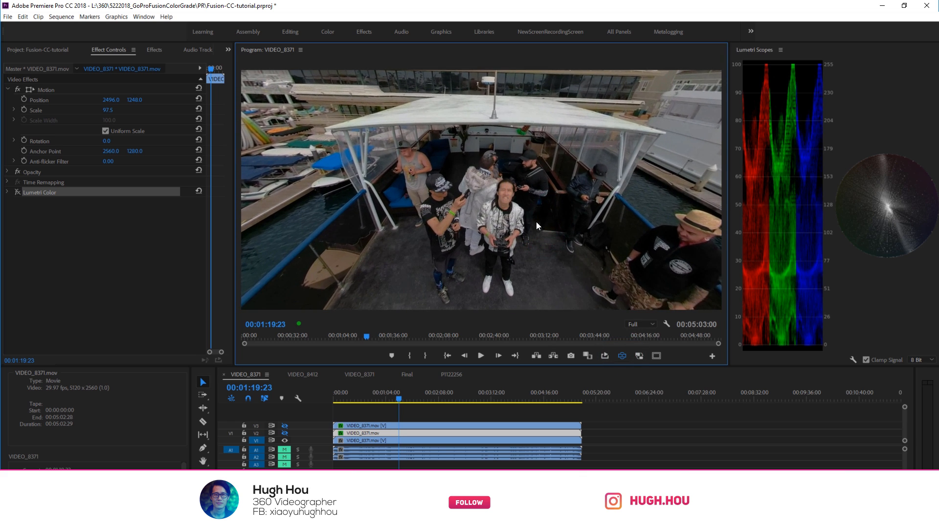
pyautogui.moveTo(570, 207); pyautogui.dragTo(427, 198)
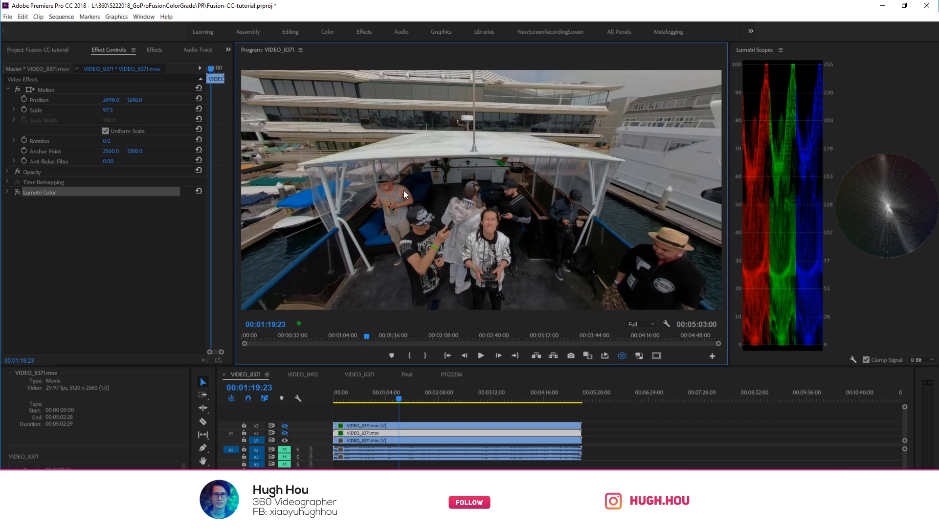
pyautogui.moveTo(453, 231); pyautogui.dragTo(539, 178)
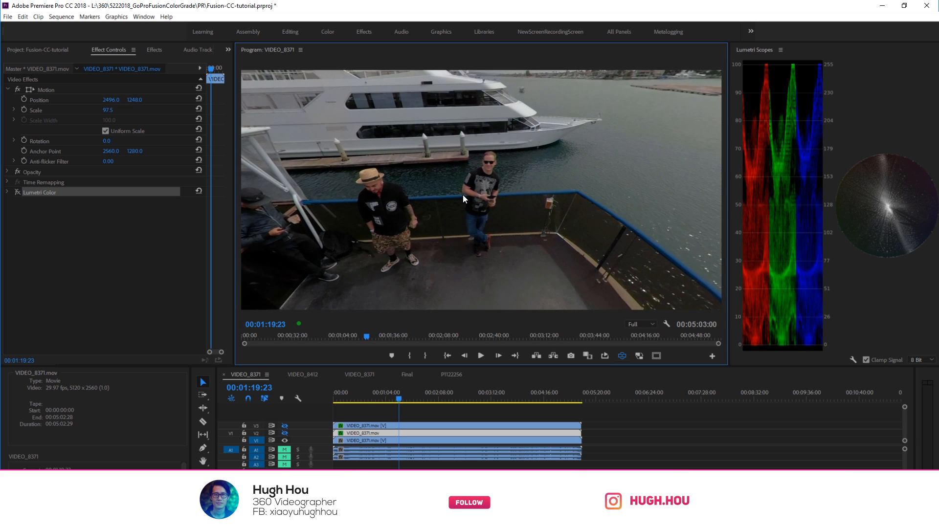
# Step: Show track V2 with its Lumetri Color effect enabled, and compare the graded clip with V1 in VR and equirectangular view
pyautogui.click(285, 433)
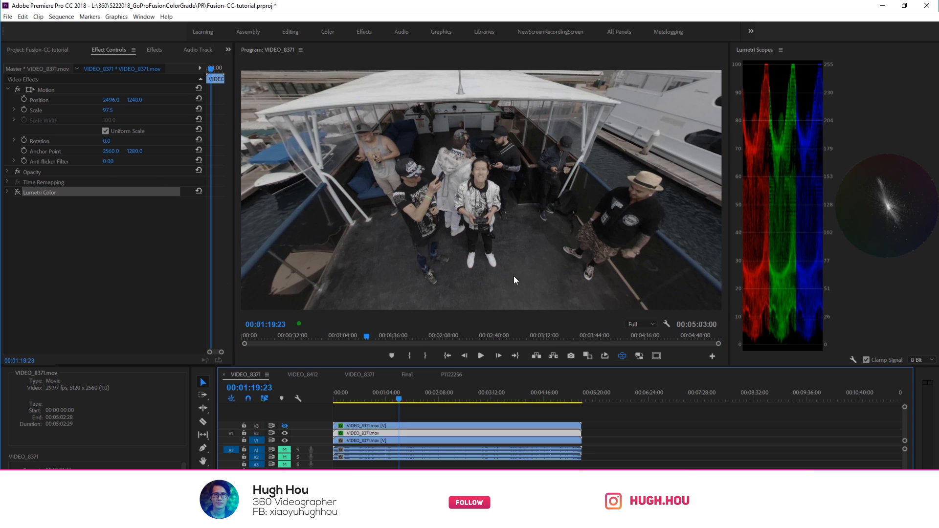
pyautogui.click(17, 192)
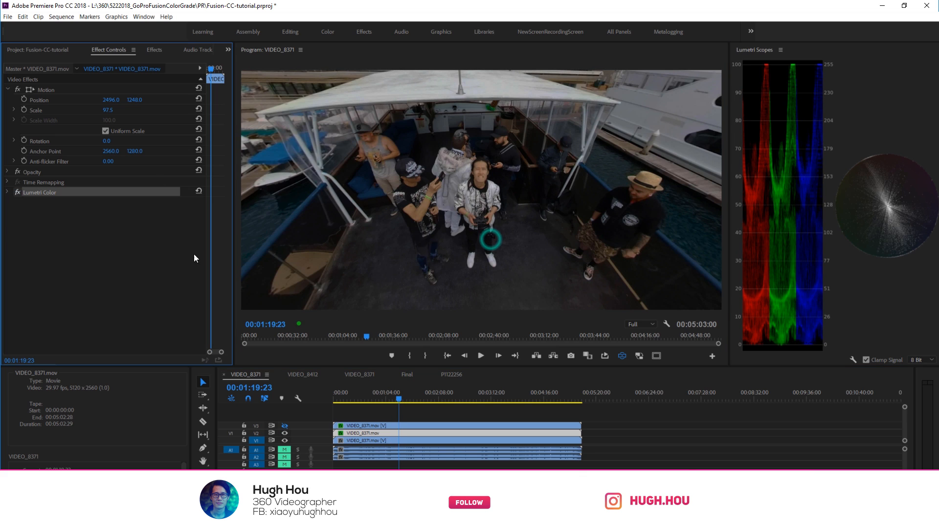
pyautogui.moveTo(490, 239); pyautogui.dragTo(523, 227)
pyautogui.moveTo(388, 235); pyautogui.dragTo(527, 189)
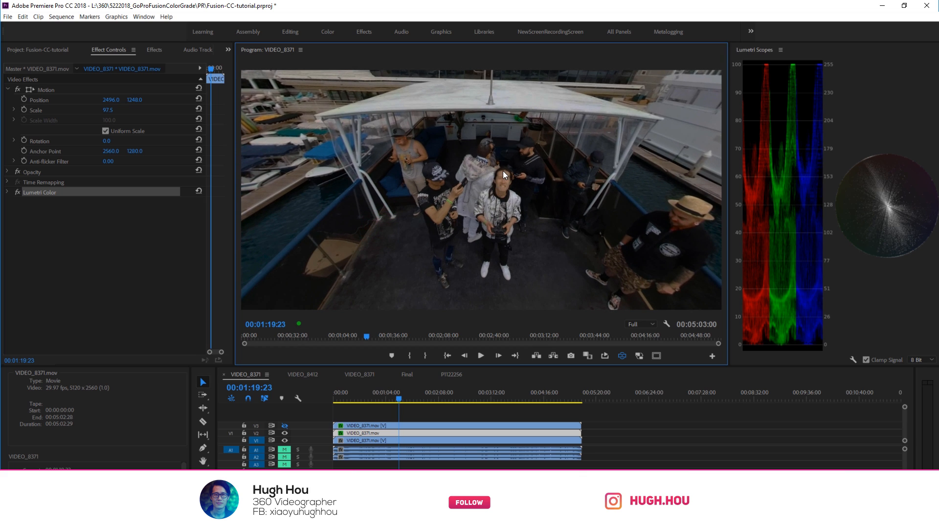
pyautogui.moveTo(543, 192); pyautogui.dragTo(427, 199)
pyautogui.click(622, 356)
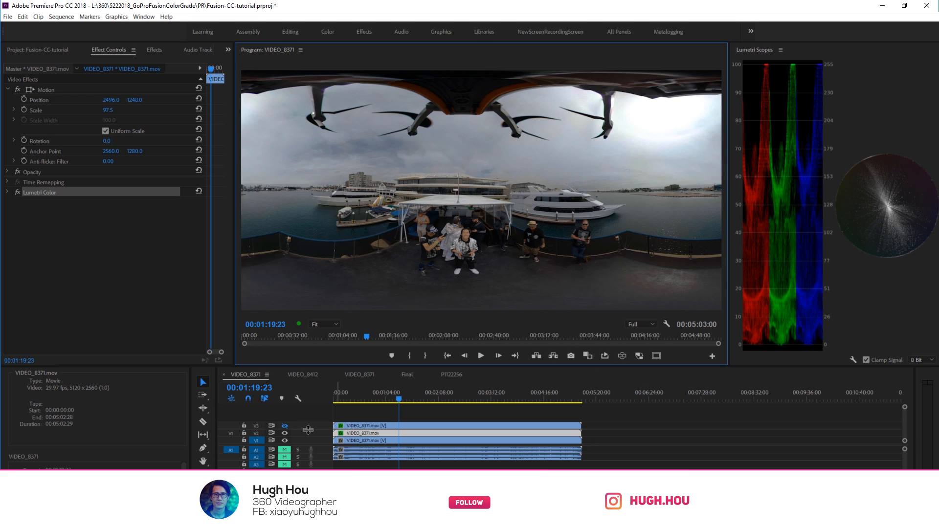
pyautogui.click(284, 433)
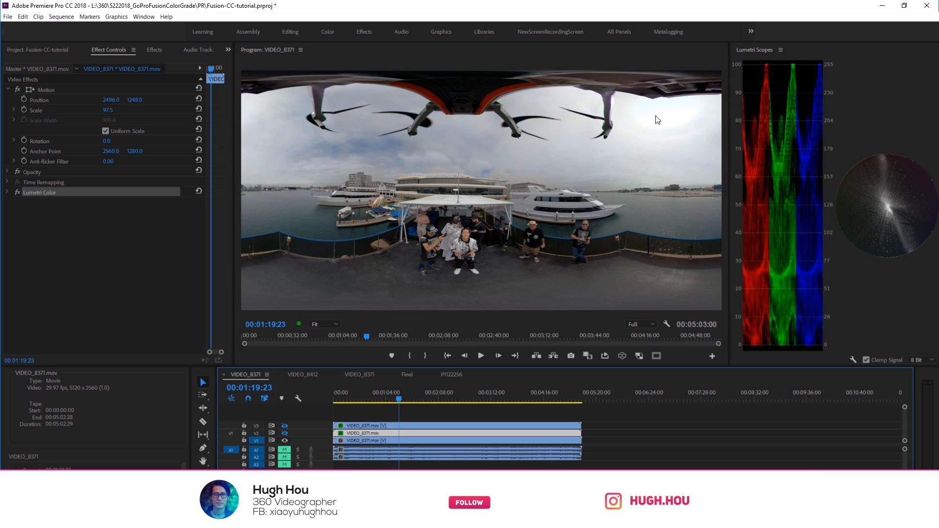
pyautogui.click(285, 433)
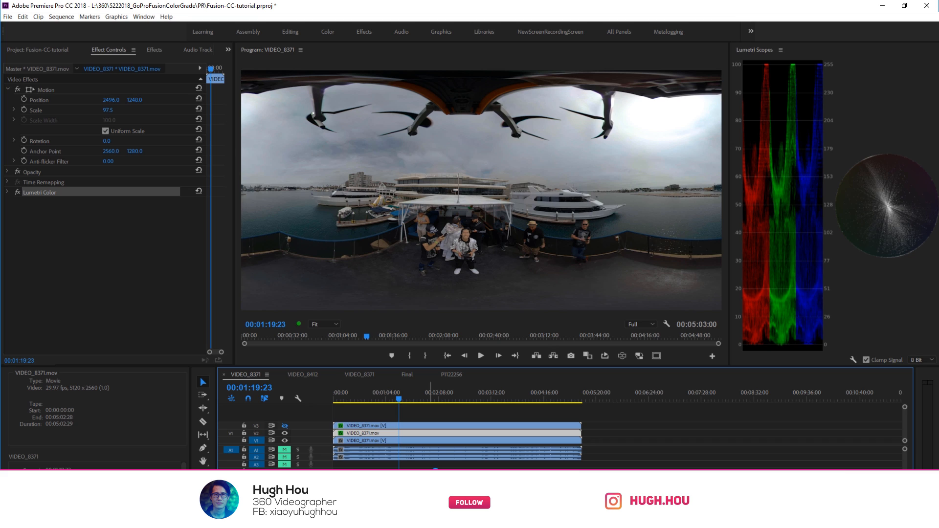
# Step: Disable the existing Lumetri Color effect on the V2 clip and apply a second Lumetri Color effect to it
pyautogui.click(17, 192)
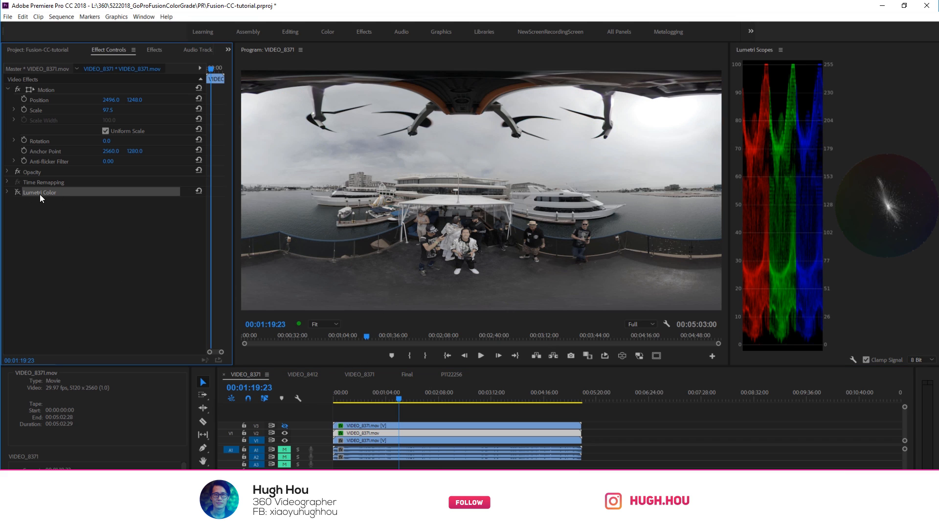
pyautogui.click(154, 49)
pyautogui.moveTo(96, 149); pyautogui.dragTo(104, 310)
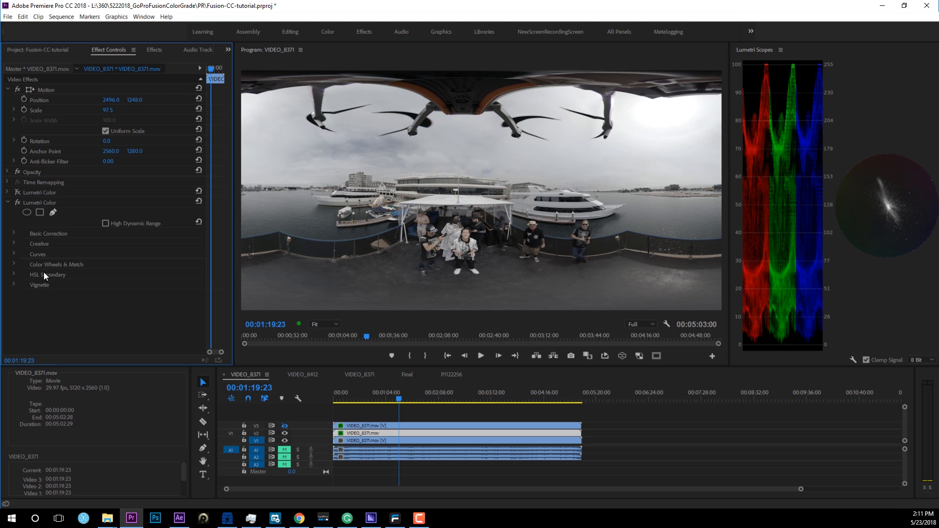
# Step: Lower the Shadows luminance slightly in the Color Wheels & Match section of the second Lumetri Color effect
pyautogui.click(18, 260)
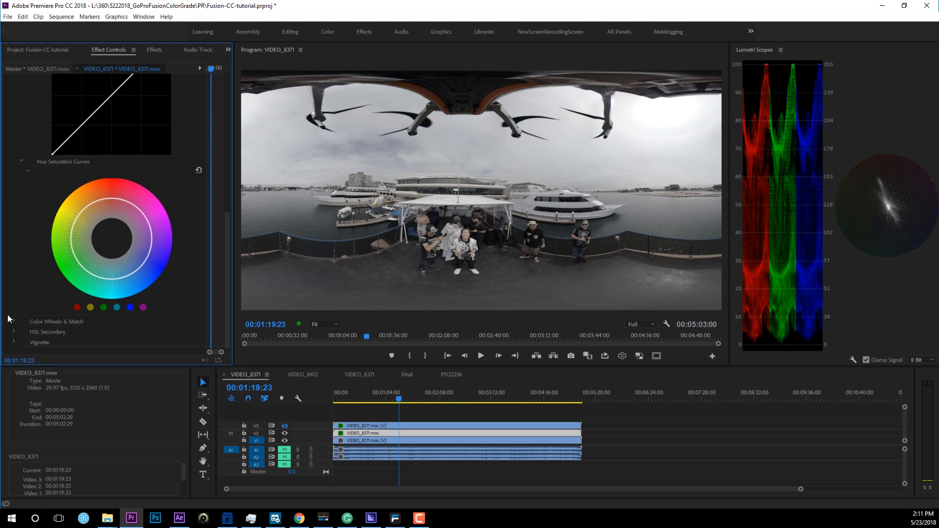
pyautogui.click(484, 400)
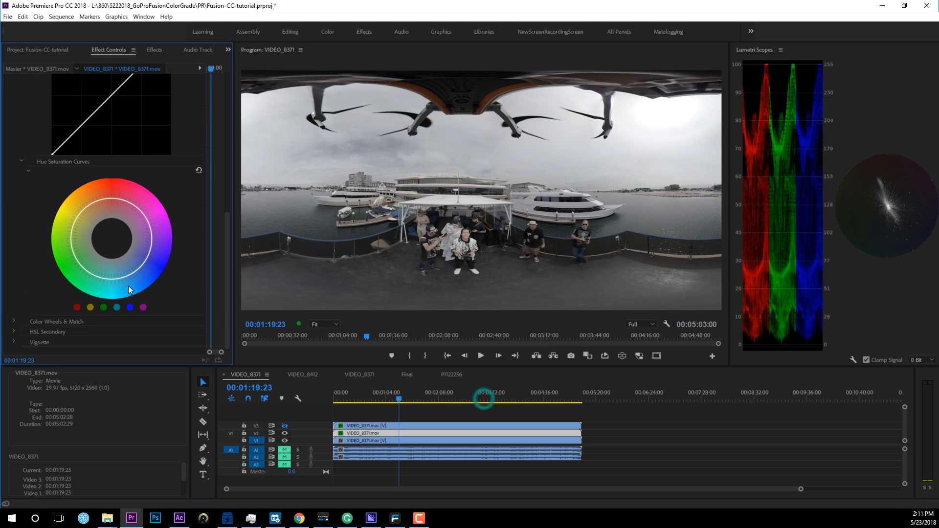
pyautogui.click(13, 321)
pyautogui.moveTo(226, 215); pyautogui.dragTo(230, 288)
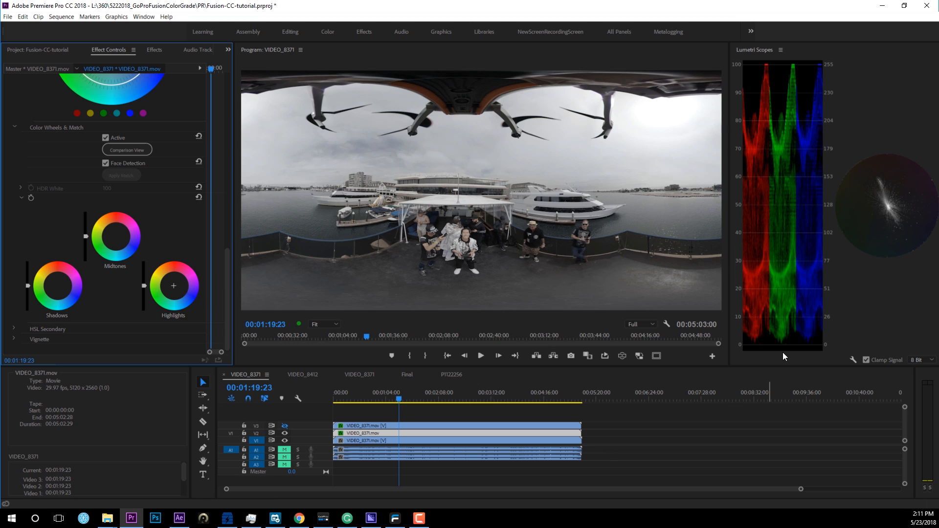
pyautogui.moveTo(30, 284); pyautogui.dragTo(30, 288)
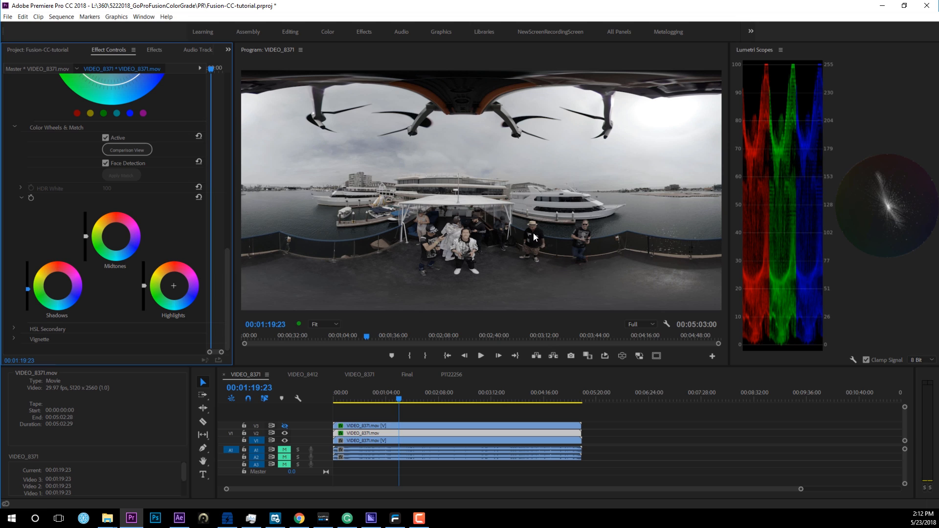
# Step: Expand the Basic Correction settings of the second Lumetri Color effect to reach its Tone controls
pyautogui.moveTo(228, 284); pyautogui.dragTo(248, 142)
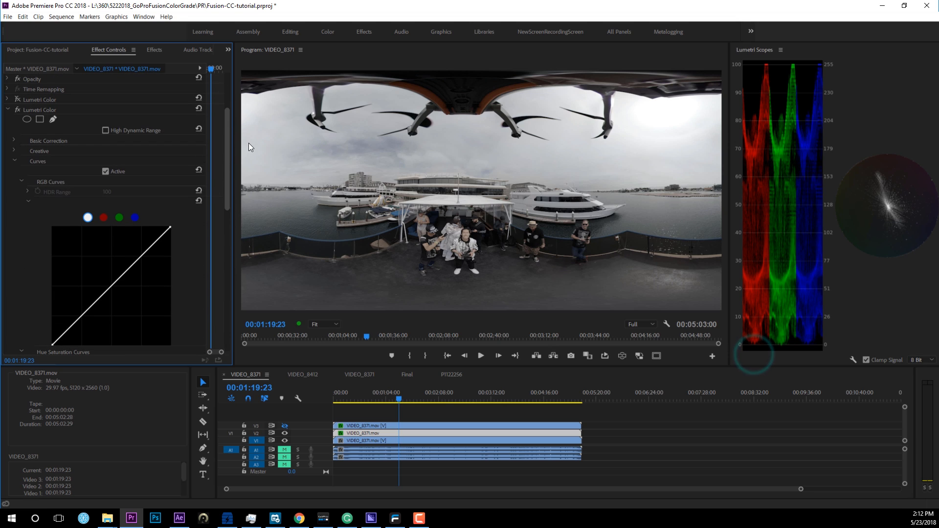
pyautogui.click(14, 140)
pyautogui.moveTo(227, 173); pyautogui.dragTo(205, 190)
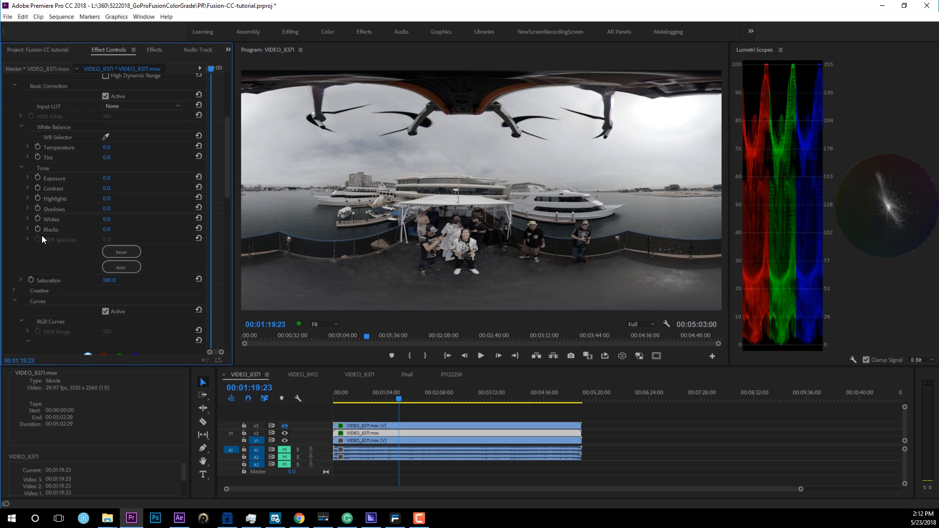
# Step: Try adjusting Blacks in the Tone controls, and set the value back to 0
pyautogui.click(28, 228)
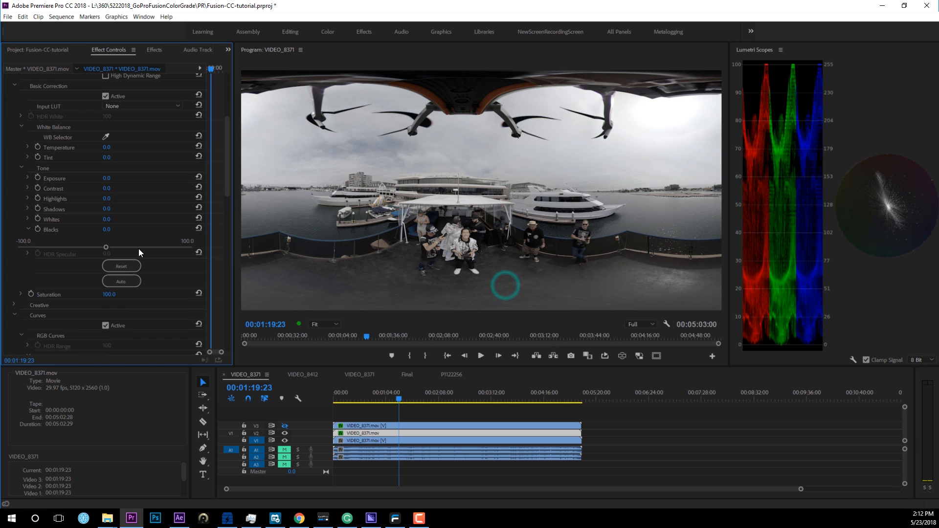
pyautogui.click(105, 249)
pyautogui.click(105, 229)
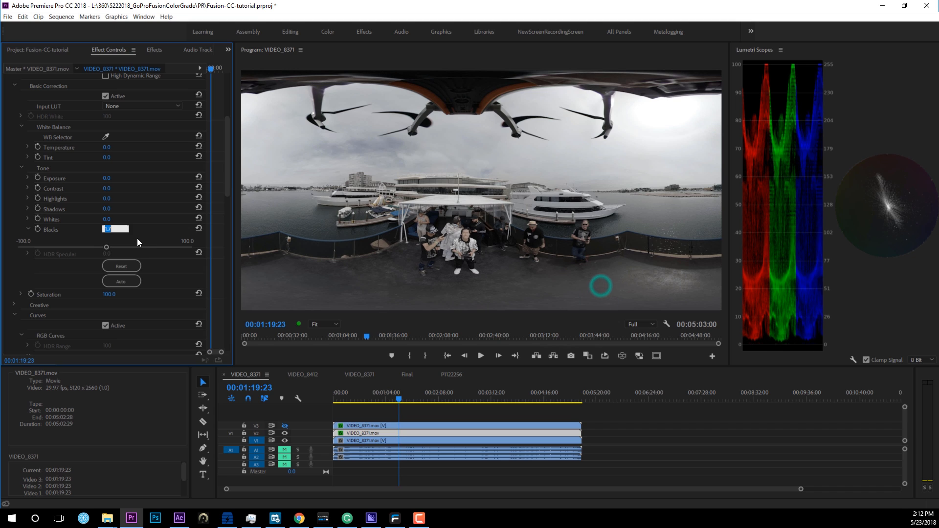
pyautogui.write('0')
pyautogui.press('Return')
# Step: Set Highlights to -91.1 and Shadows to 38.0 in the Basic Correction tone settings
pyautogui.click(28, 198)
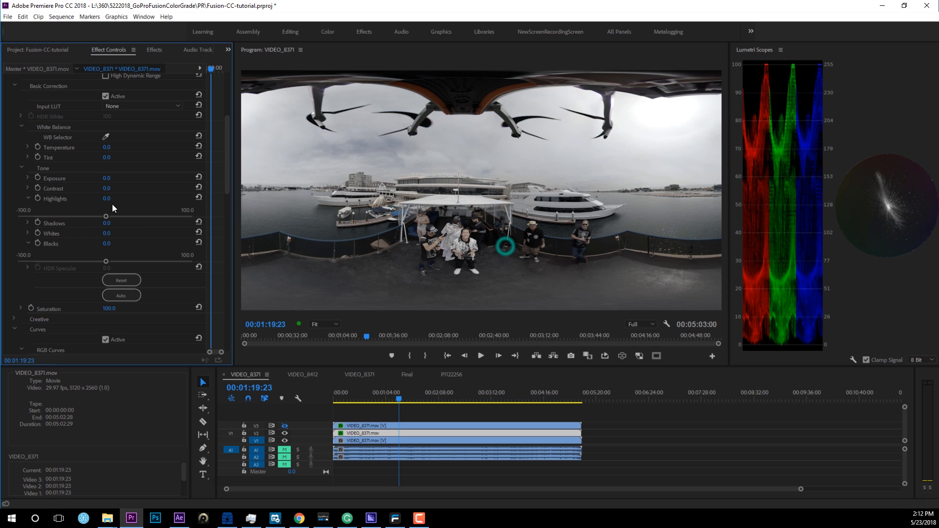
pyautogui.moveTo(106, 216); pyautogui.dragTo(24, 216)
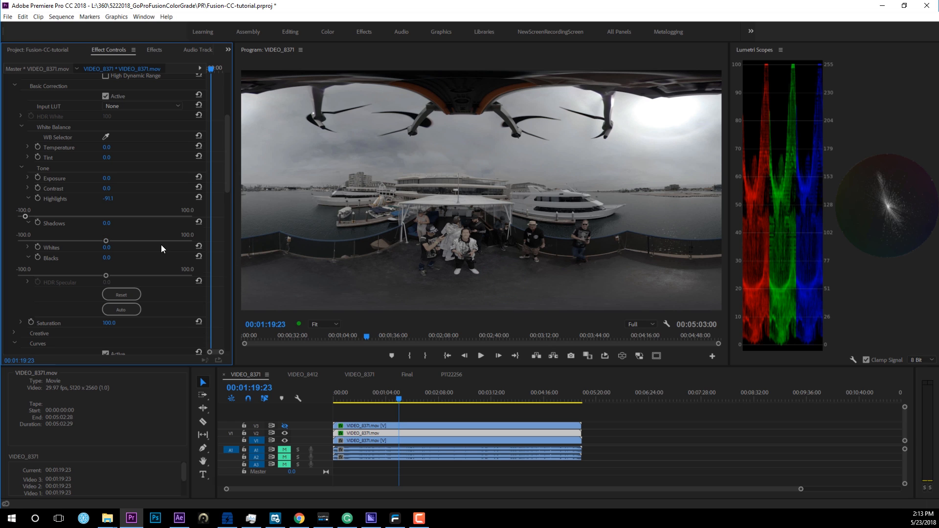
pyautogui.moveTo(109, 240); pyautogui.dragTo(137, 238)
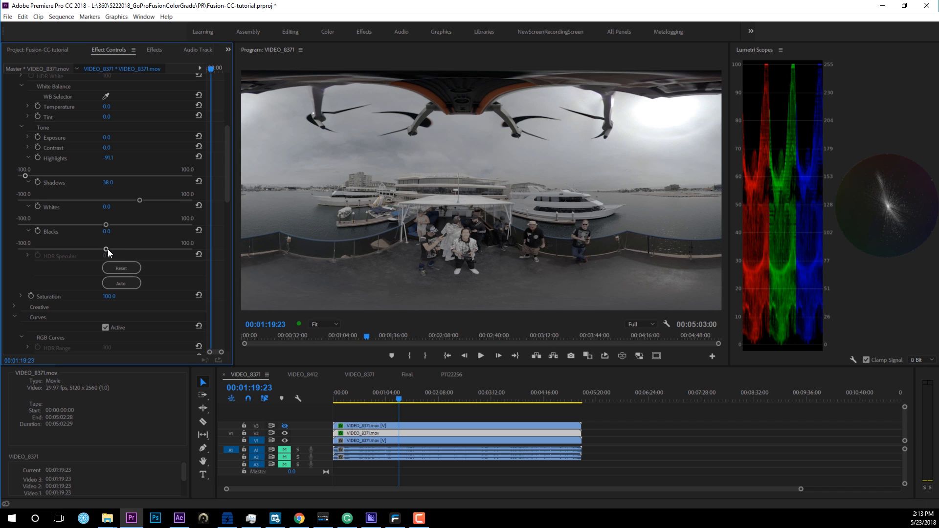
# Step: Set Whites to -4.5 in the Basic Correction tone settings
pyautogui.moveTo(107, 225); pyautogui.dragTo(101, 225)
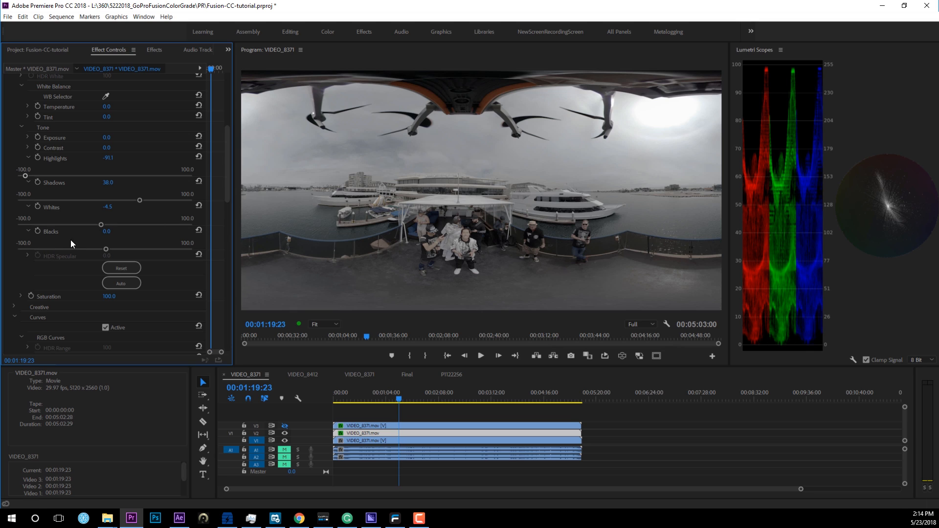
pyautogui.scroll(-1, 69, 254)
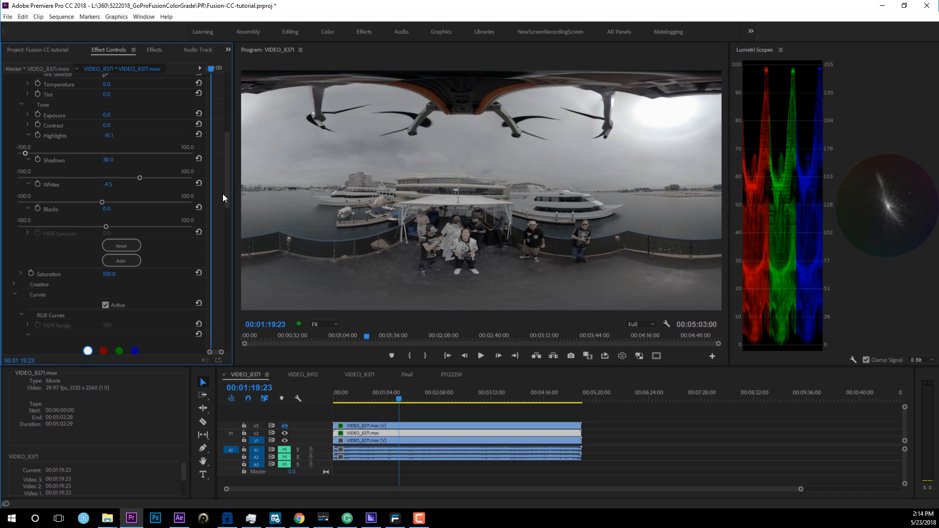
pyautogui.moveTo(227, 193); pyautogui.dragTo(246, 187)
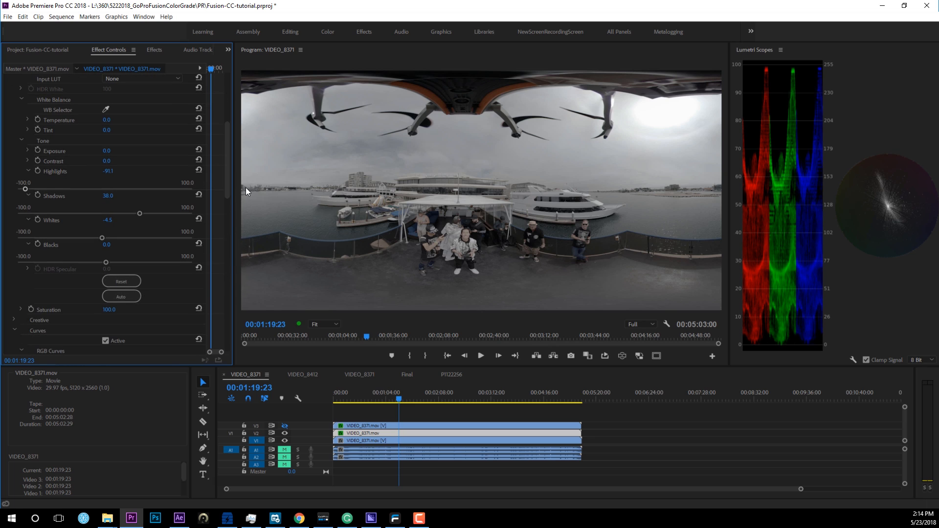
# Step: Set Saturation to 196.1 in the second Lumetri Color effect's Basic Correction settings
pyautogui.click(20, 310)
pyautogui.moveTo(105, 327); pyautogui.dragTo(194, 327)
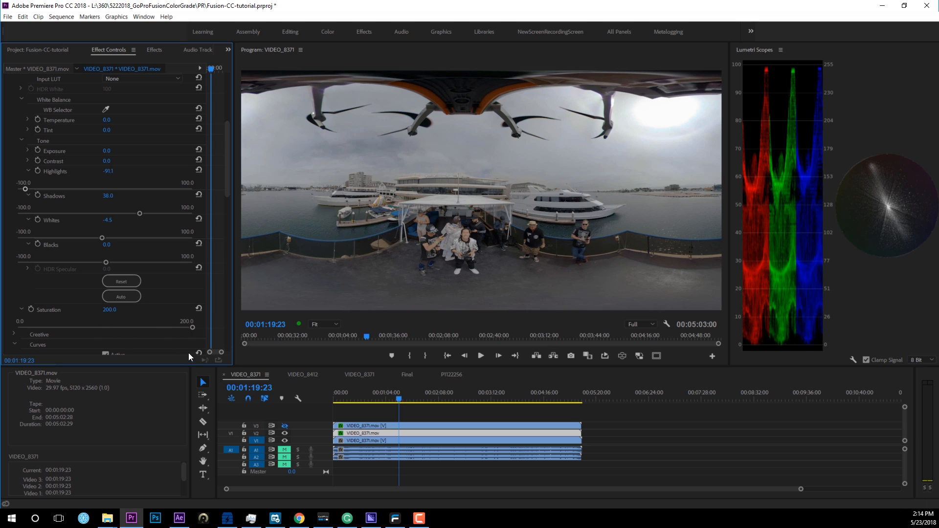
pyautogui.moveTo(190, 327); pyautogui.dragTo(188, 328)
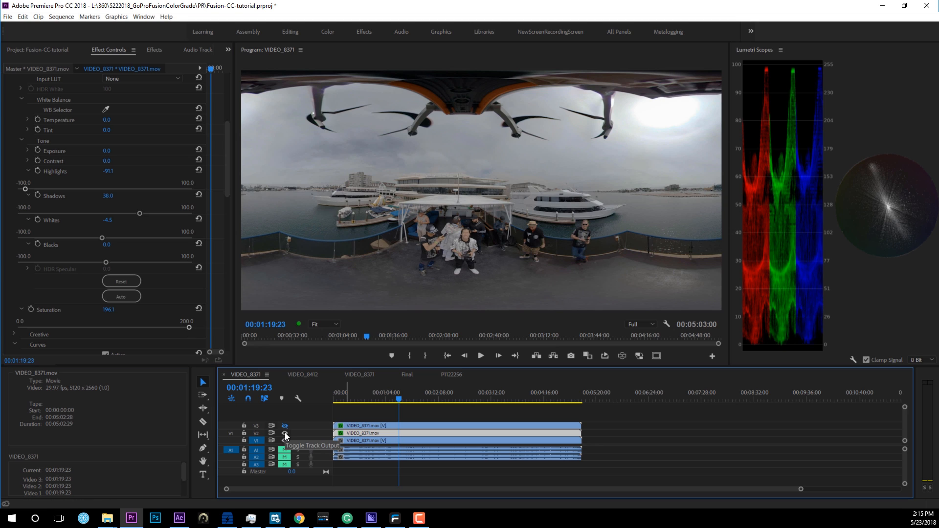
# Step: Compare the V2 grade with the clip beneath by toggling the V2 track output in both flat and VR view
pyautogui.click(284, 433)
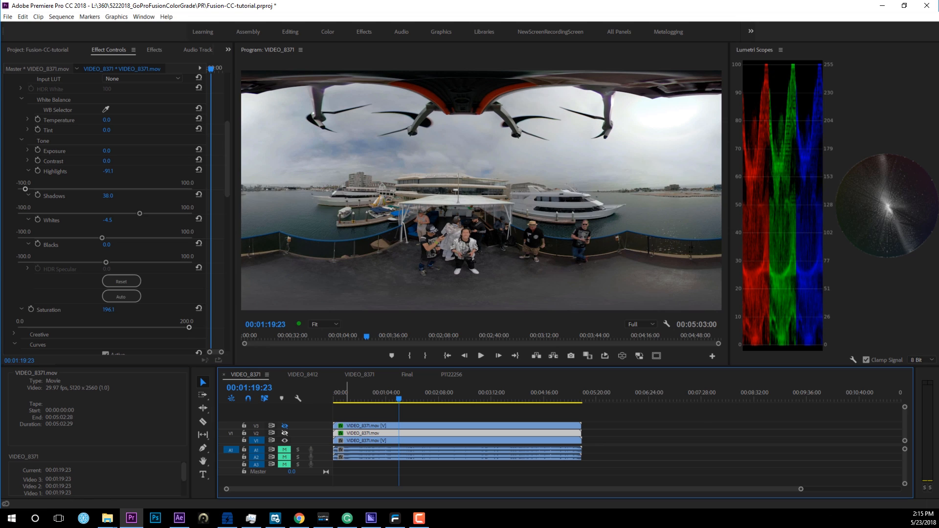
pyautogui.click(284, 433)
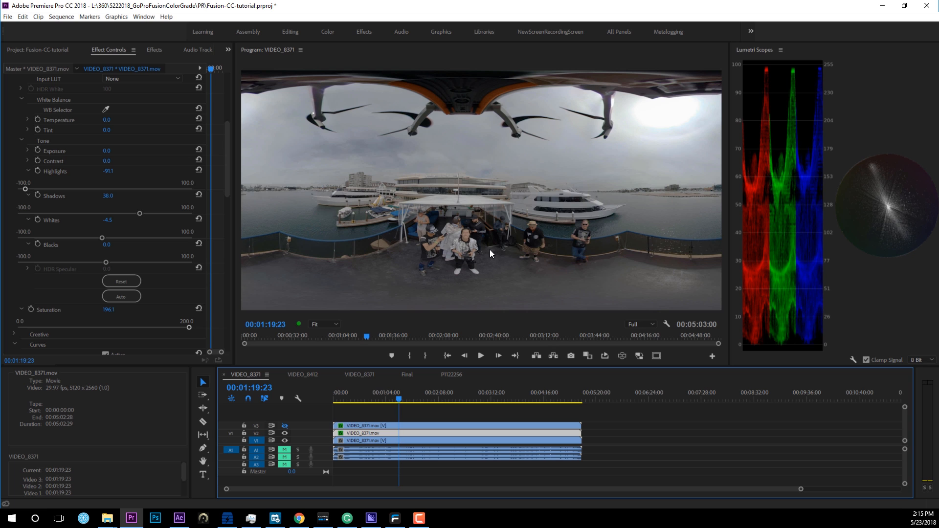
pyautogui.click(622, 355)
pyautogui.moveTo(465, 251); pyautogui.dragTo(509, 201)
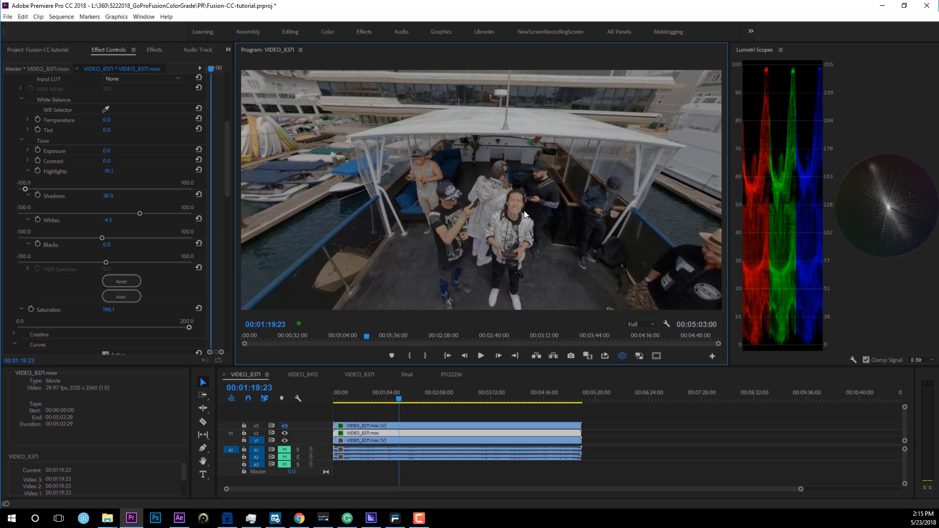
pyautogui.click(284, 433)
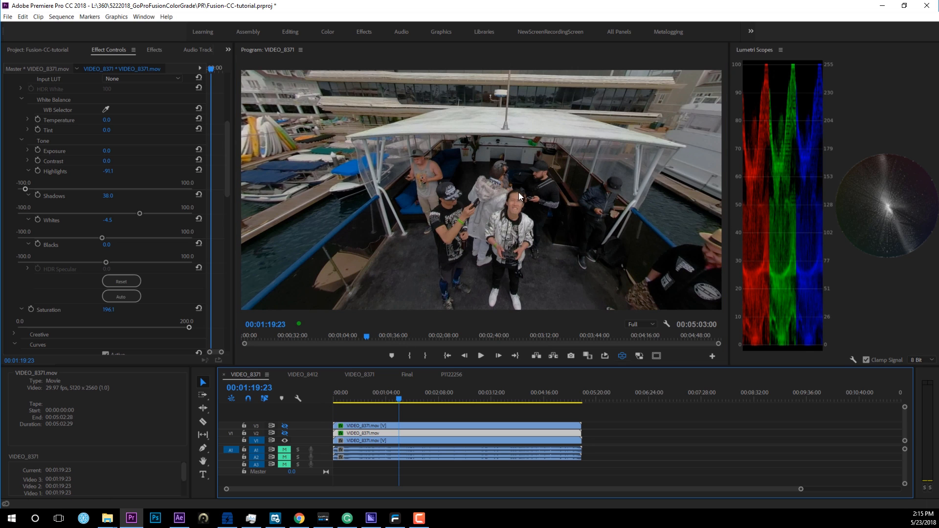
pyautogui.click(284, 433)
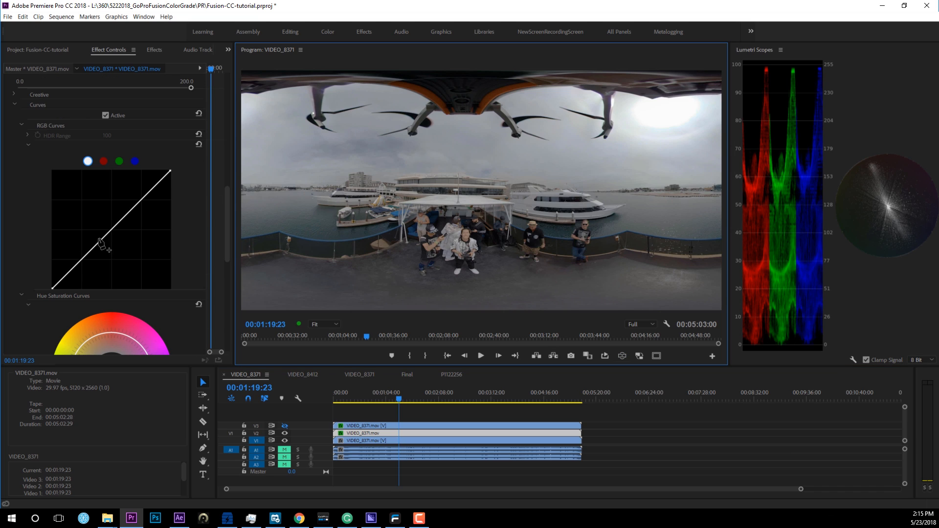
# Step: Shape the white RGB curve into a gentle S with lowered shadows and raised midtones, keeping its black point at the corner
pyautogui.moveTo(78, 262); pyautogui.dragTo(80, 264)
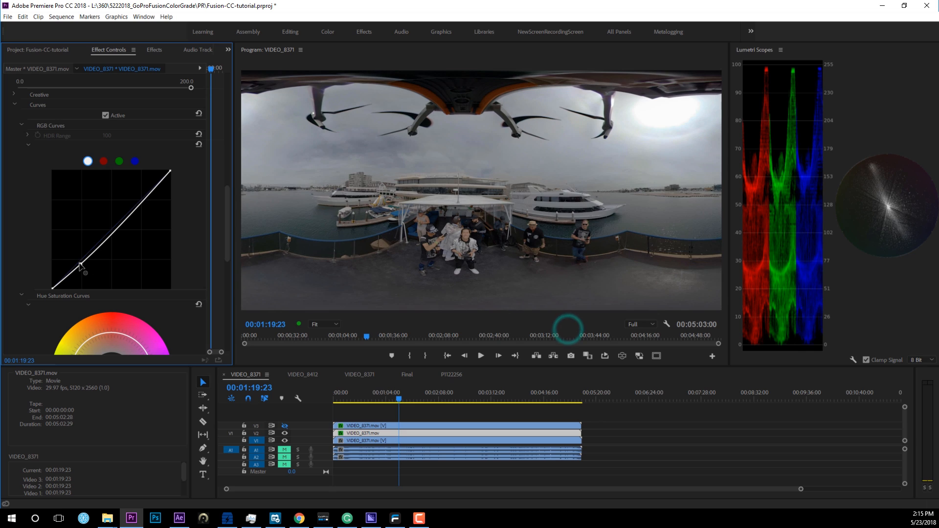
pyautogui.moveTo(114, 228); pyautogui.dragTo(114, 226)
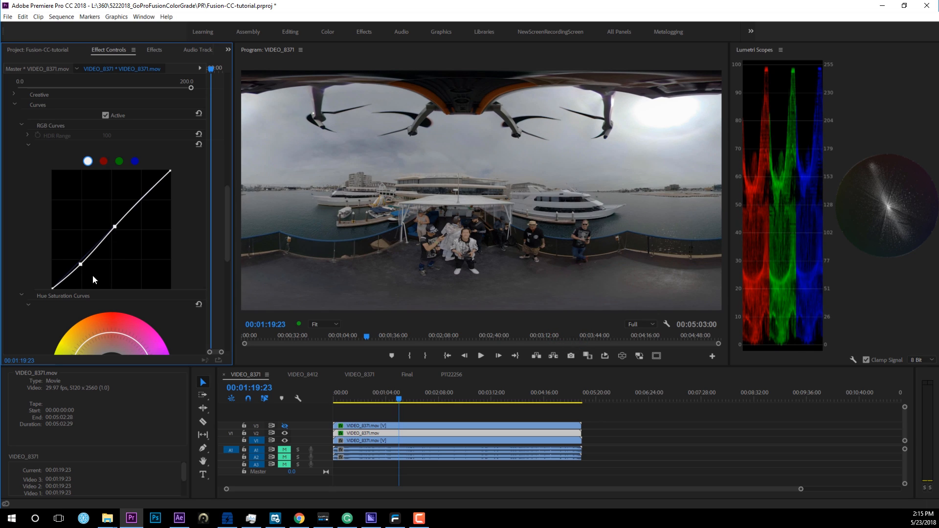
pyautogui.moveTo(80, 264); pyautogui.dragTo(82, 265)
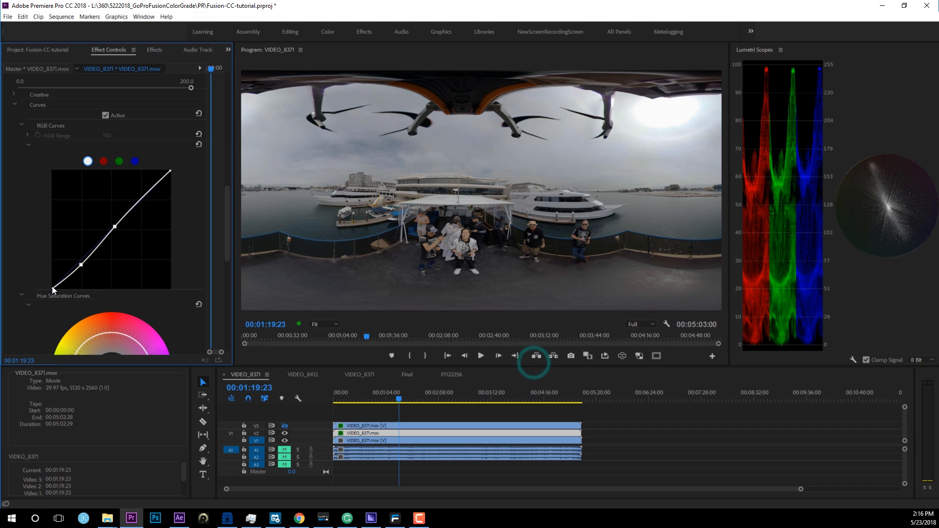
pyautogui.moveTo(52, 287); pyautogui.dragTo(52, 283)
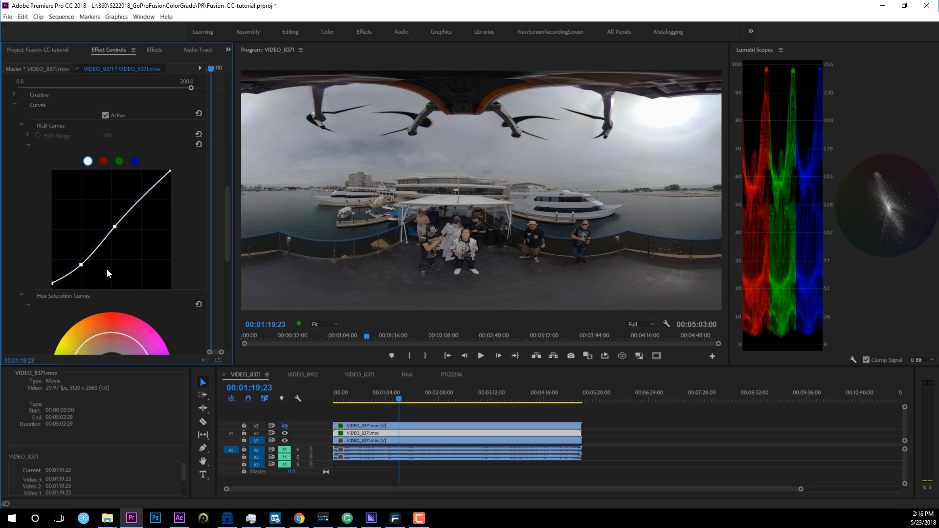
pyautogui.doubleClick(51, 282)
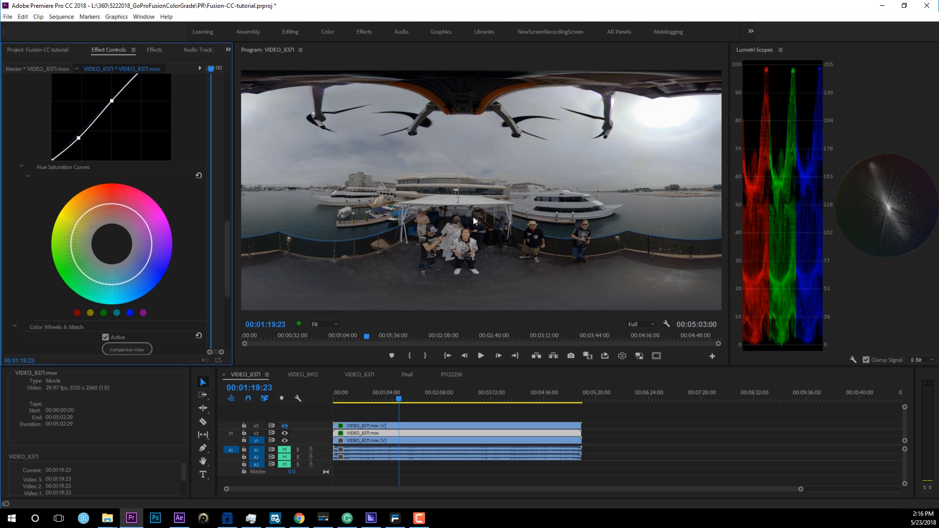
# Step: Reduce the saturation of the magenta and purple range on the Hue Saturation curve
pyautogui.click(144, 316)
pyautogui.click(132, 210)
pyautogui.click(152, 247)
pyautogui.click(146, 224)
pyautogui.moveTo(146, 225); pyautogui.dragTo(138, 242)
pyautogui.click(312, 442)
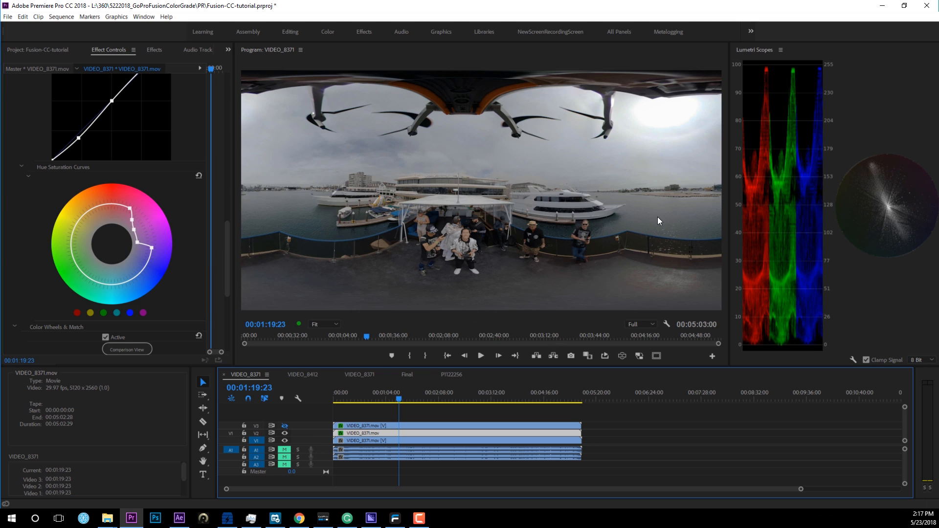
# Step: Increase the saturation of the green, cyan and blue ranges on the Hue Saturation curve
pyautogui.click(104, 313)
pyautogui.moveTo(76, 265)
pyautogui.mouseDown()
pyautogui.moveTo(67, 267)
pyautogui.moveTo(72, 276)
pyautogui.mouseUp()
pyautogui.moveTo(85, 274); pyautogui.dragTo(113, 289)
pyautogui.click(117, 313)
pyautogui.click(129, 312)
pyautogui.moveTo(125, 283); pyautogui.dragTo(127, 288)
pyautogui.moveTo(138, 276); pyautogui.dragTo(149, 265)
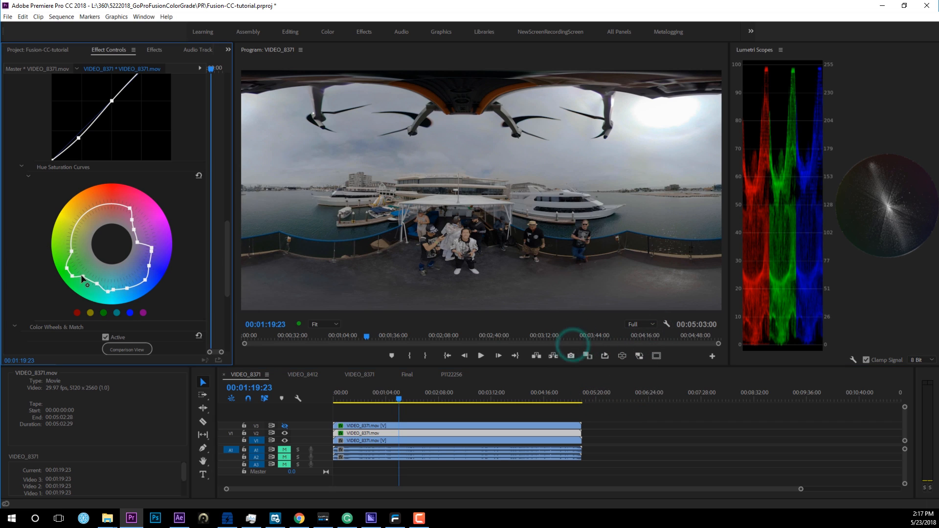
# Step: Compare the picture with and without the first Lumetri Color effect, leaving that effect disabled
pyautogui.scroll(10, 17, 194)
pyautogui.click(18, 194)
pyautogui.hotkey('ctrl', 'z')
pyautogui.hotkey('ctrl', 'shift', 'z')
pyautogui.hotkey('ctrl', 'z')
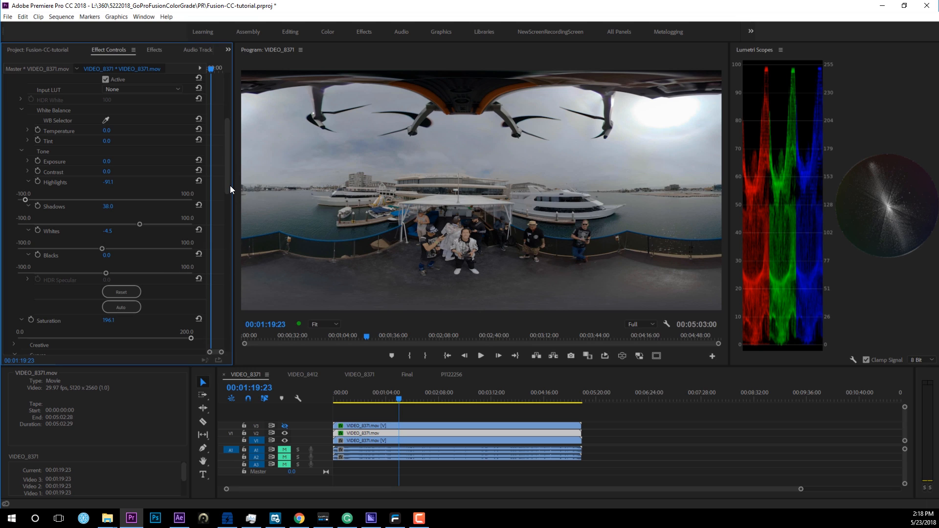
# Step: Compare the V2 and V3 versions around the people on deck, leaving the V3 track output on and V2 off
pyautogui.click(287, 433)
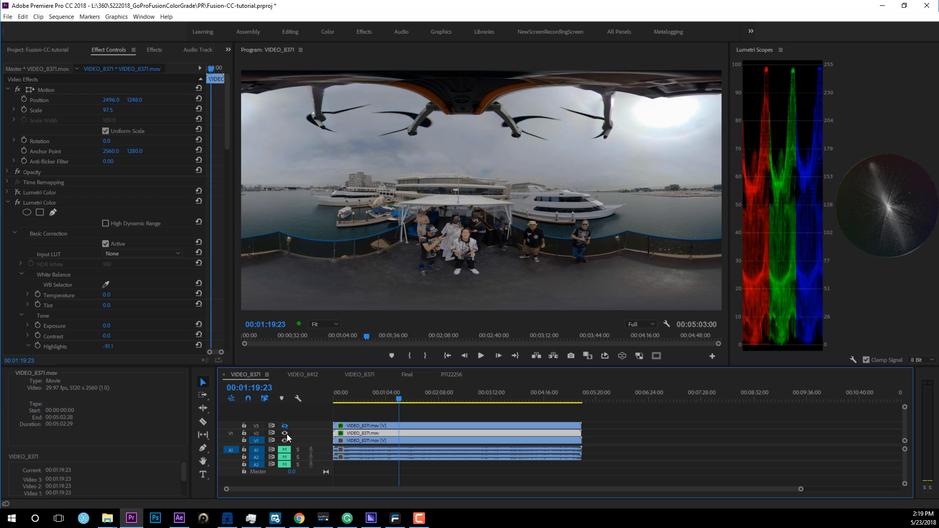
pyautogui.click(285, 434)
pyautogui.click(285, 425)
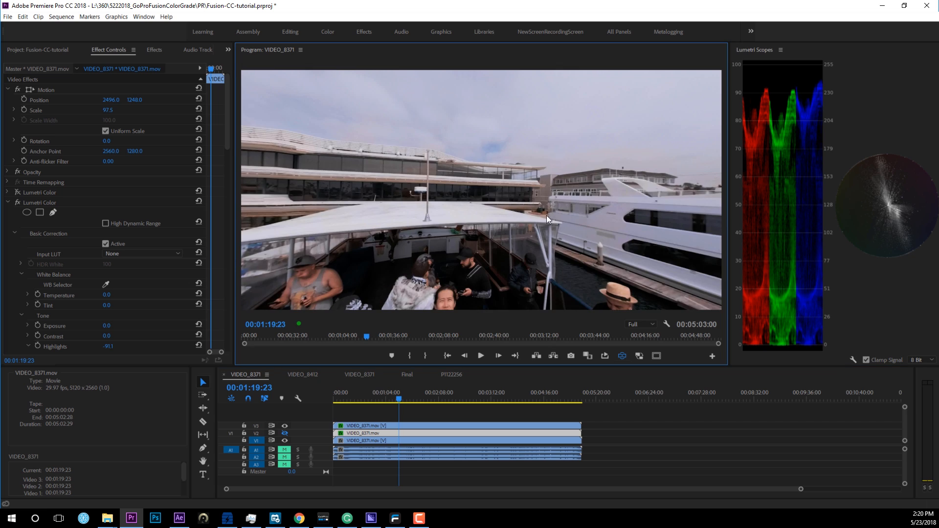
pyautogui.moveTo(546, 215); pyautogui.dragTo(573, 169)
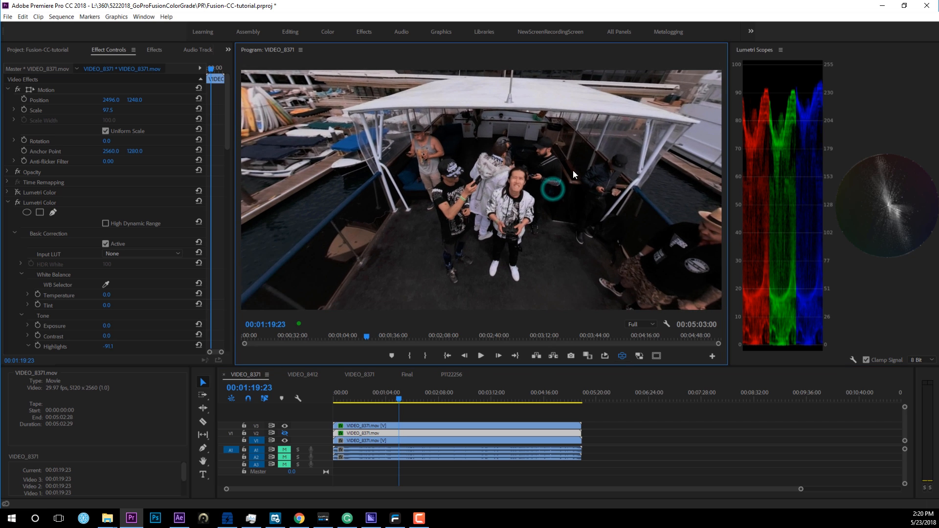
pyautogui.click(284, 426)
pyautogui.click(284, 433)
pyautogui.moveTo(526, 236); pyautogui.dragTo(515, 158)
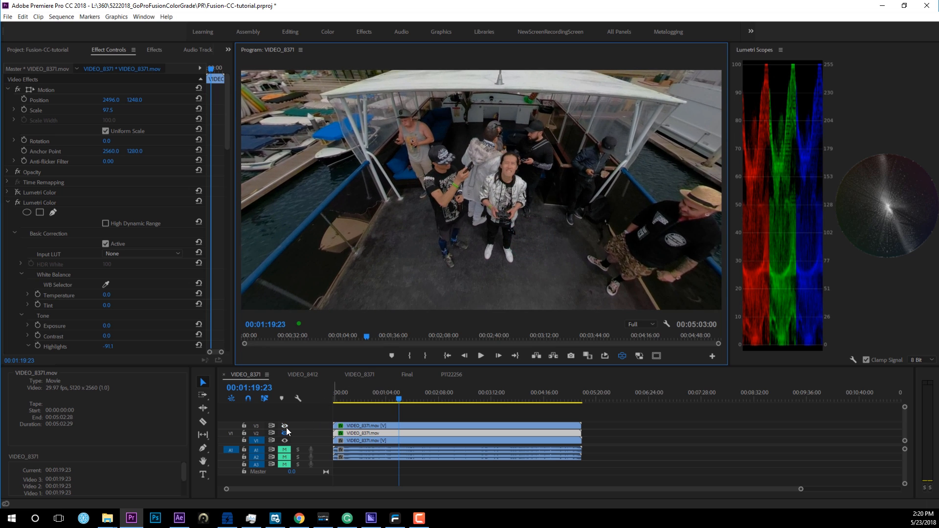
pyautogui.click(286, 426)
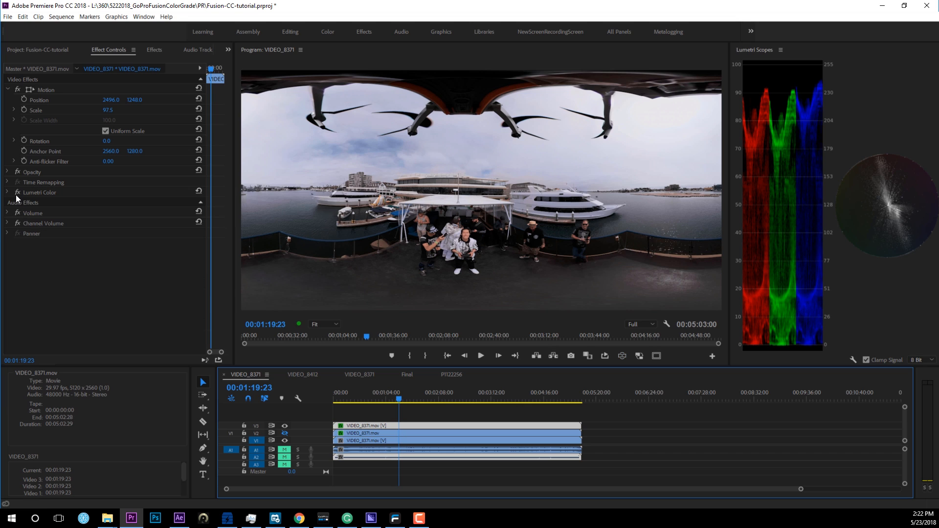
# Step: Disable the V3 clip's existing Lumetri Color effect and add a new Lumetri Color effect to the clip
pyautogui.click(490, 244)
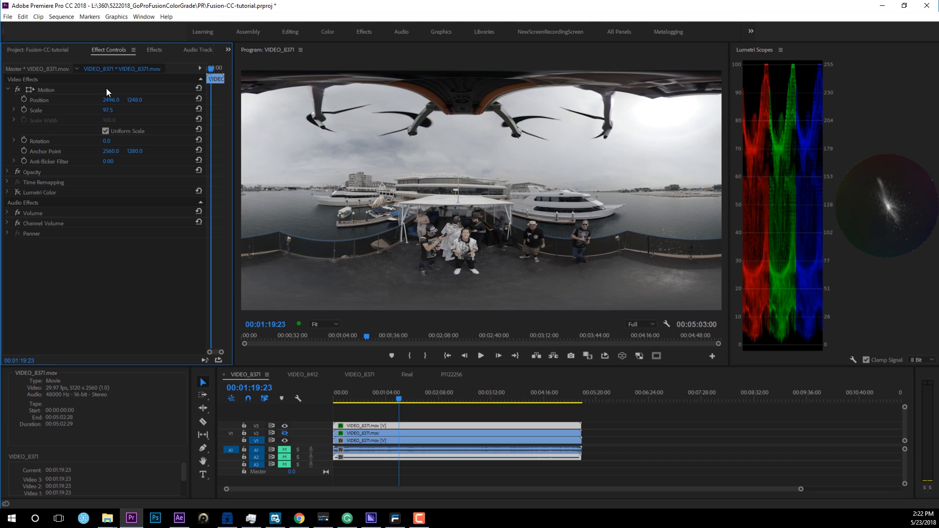
pyautogui.click(153, 49)
pyautogui.moveTo(512, 268); pyautogui.dragTo(382, 426)
pyautogui.click(109, 49)
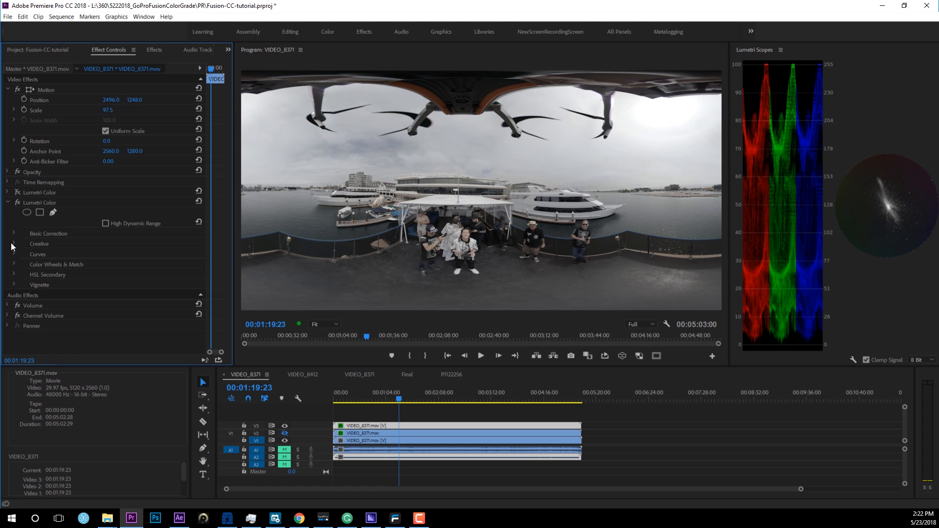
# Step: Apply the Creative look "Hugh Film Gamma Look for Fusion to rec709_CreatorUp" in the new Lumetri Color effect
pyautogui.click(11, 243)
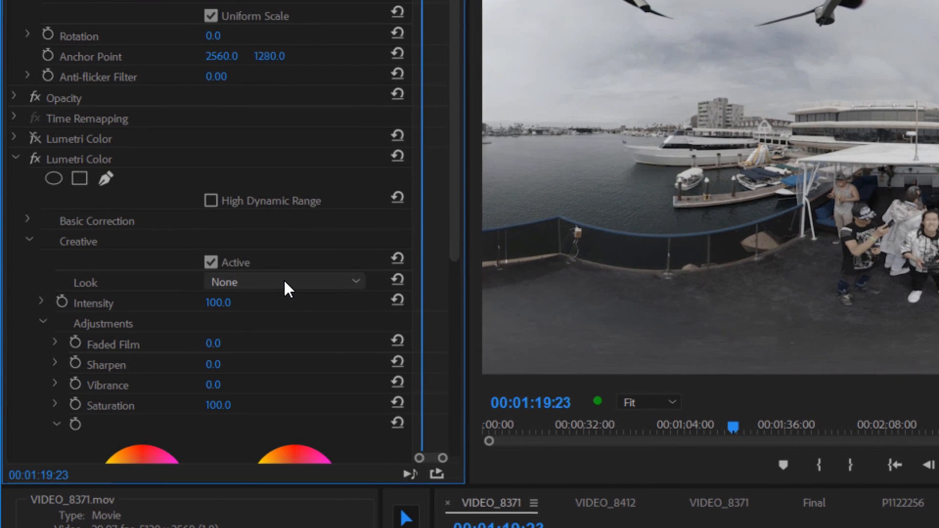
pyautogui.click(287, 284)
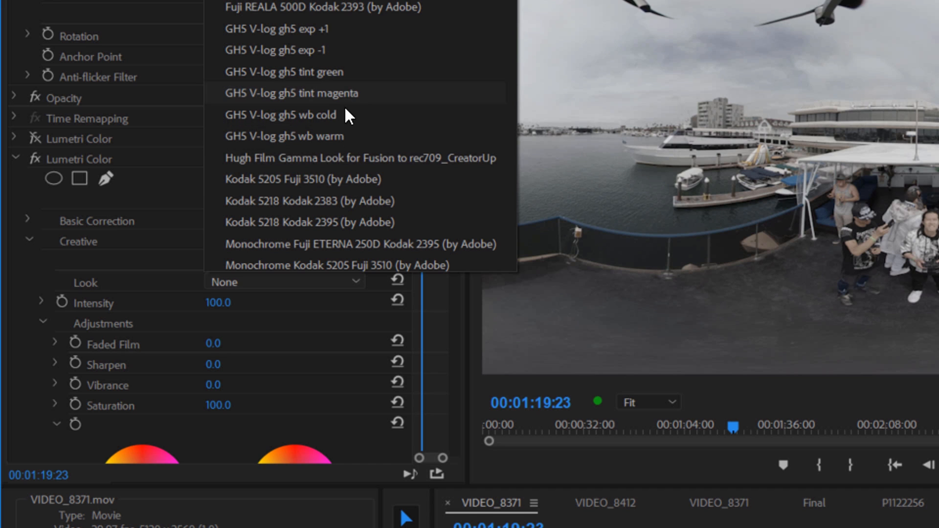
pyautogui.scroll(-15, 346, 113)
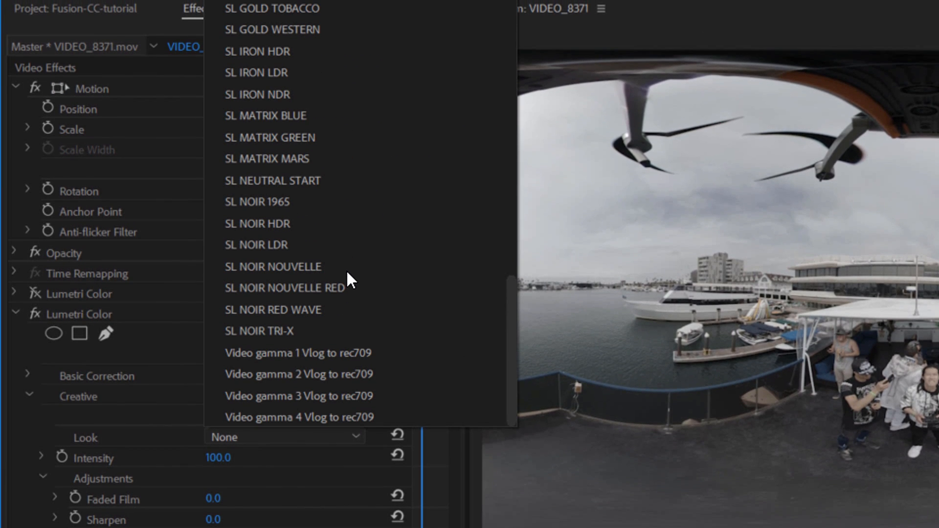
pyautogui.scroll(10, 346, 269)
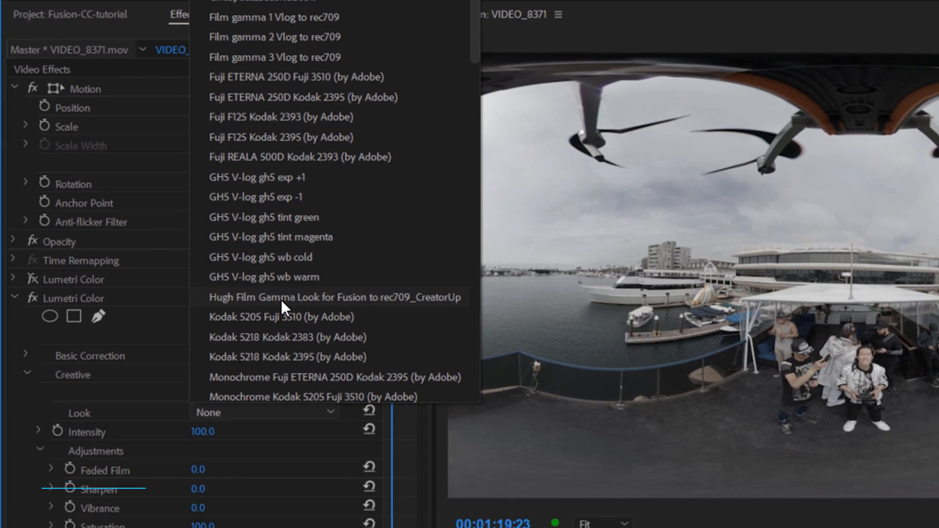
pyautogui.click(302, 313)
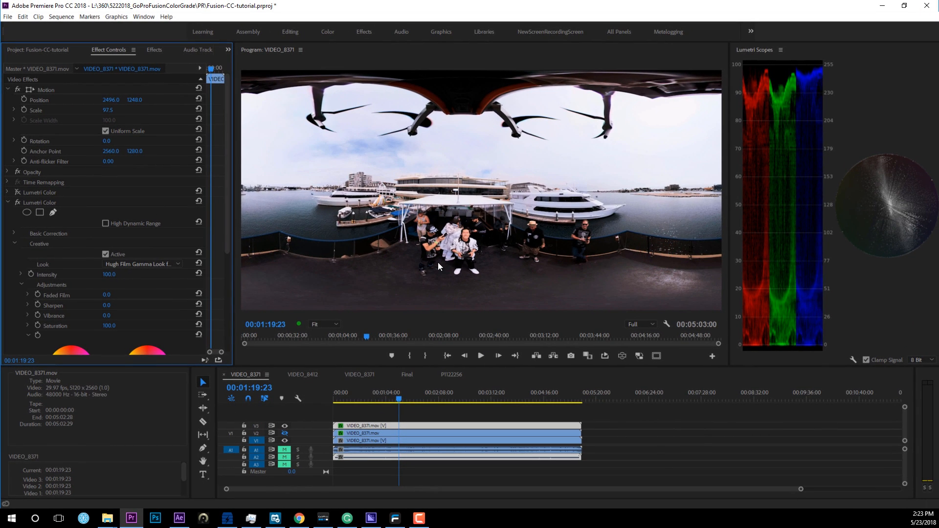
# Step: Lower the Intensity of the Creative look moderately below 100
pyautogui.click(21, 274)
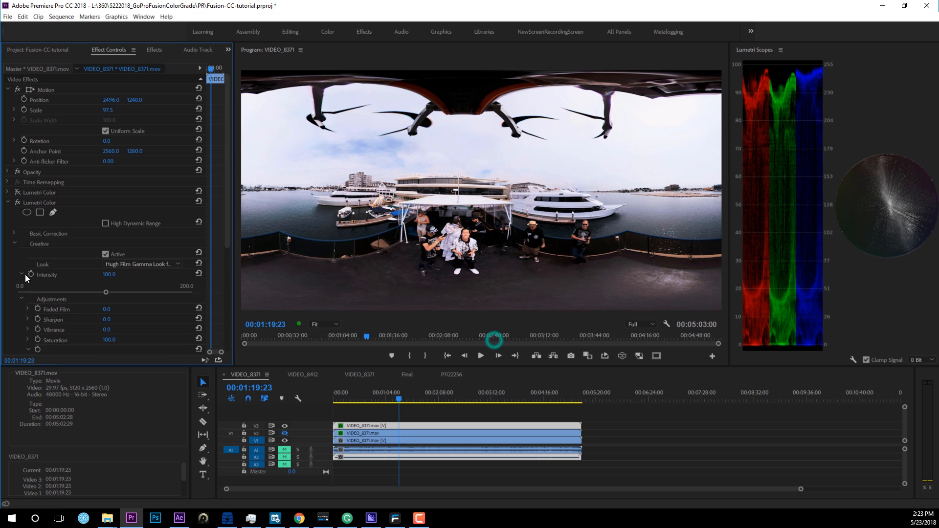
pyautogui.click(106, 293)
pyautogui.moveTo(102, 293); pyautogui.dragTo(88, 293)
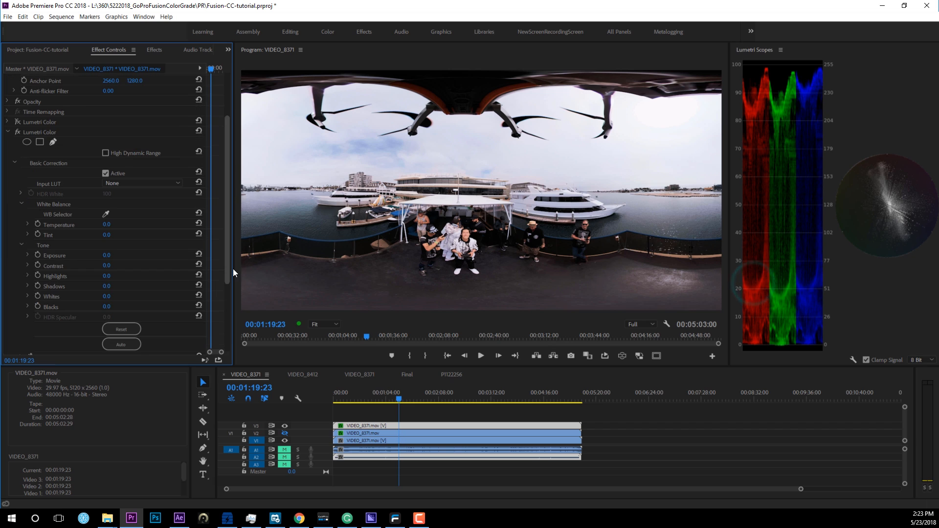
# Step: Set Highlights to -31.8 and Shadows to 29.6 in the new Lumetri Color effect's Basic Correction settings
pyautogui.moveTo(233, 268); pyautogui.dragTo(232, 278)
pyautogui.click(28, 258)
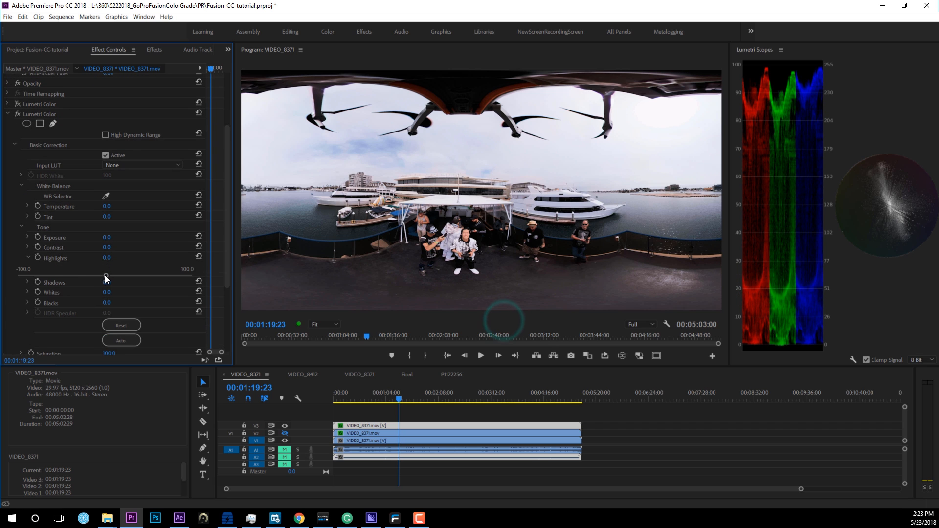
pyautogui.moveTo(104, 275); pyautogui.dragTo(76, 274)
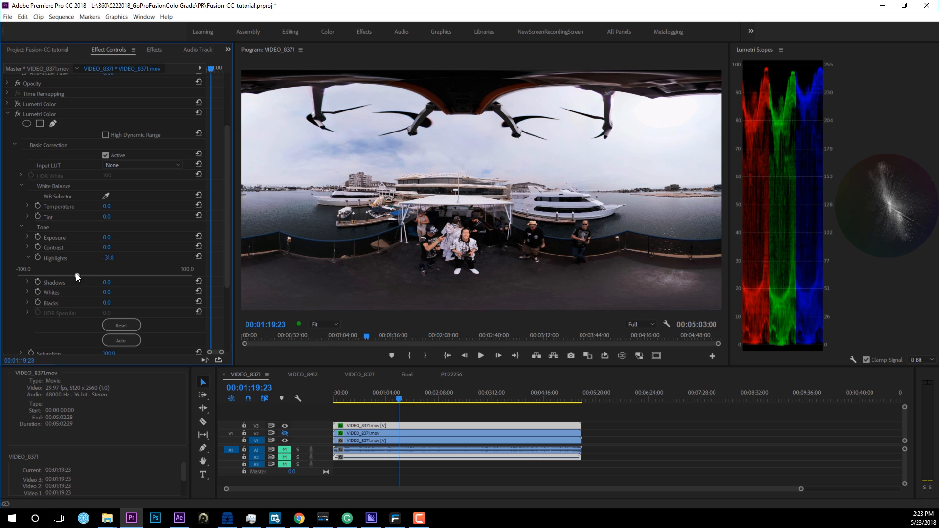
pyautogui.click(28, 282)
pyautogui.moveTo(105, 300); pyautogui.dragTo(124, 301)
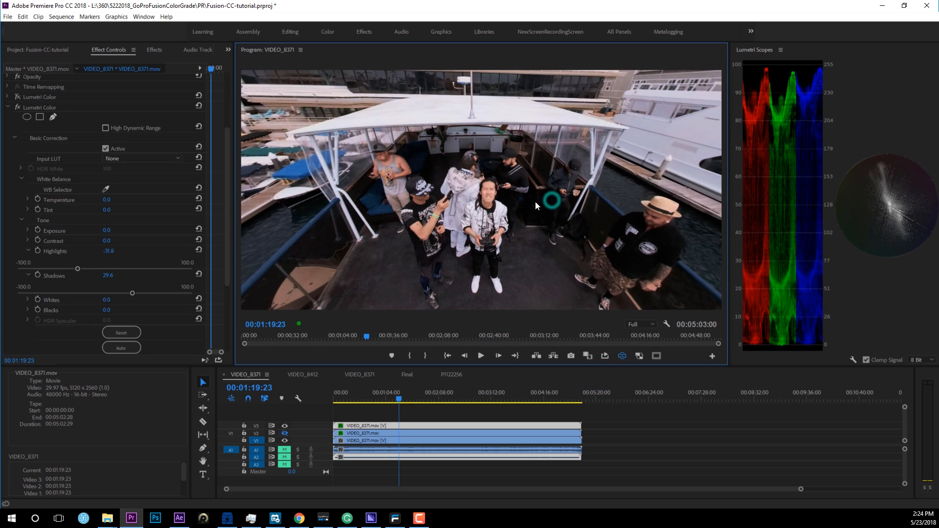
# Step: Look around the people on deck in VR view to check the grade, and return to the flat view
pyautogui.moveTo(539, 204); pyautogui.dragTo(539, 210)
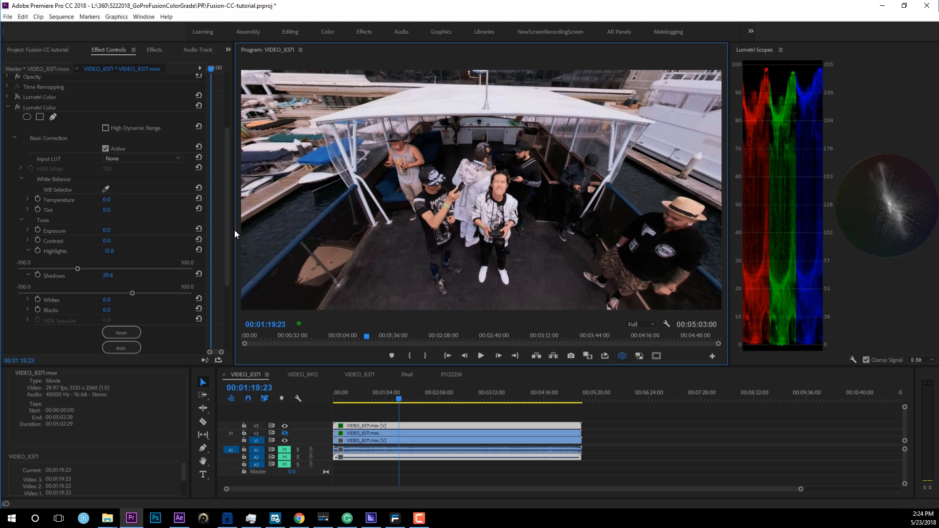
pyautogui.moveTo(229, 157); pyautogui.dragTo(227, 168)
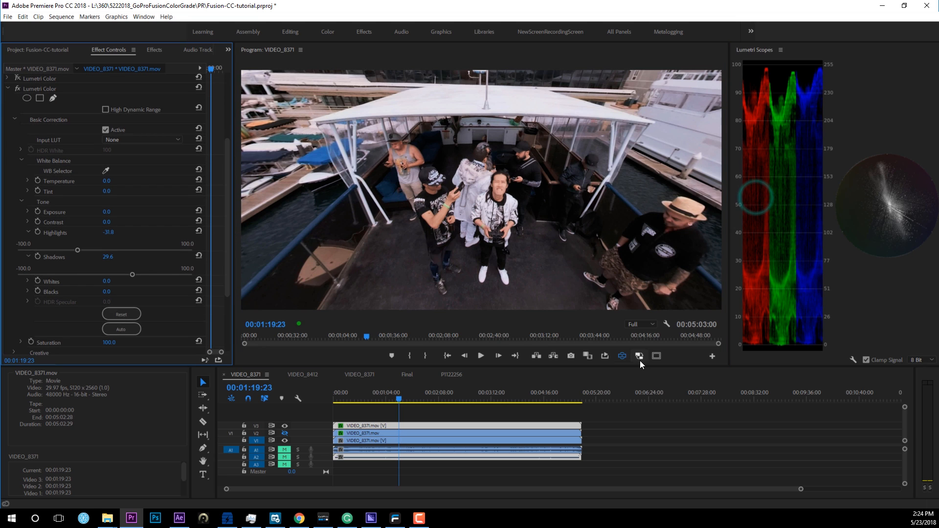
pyautogui.press('v')
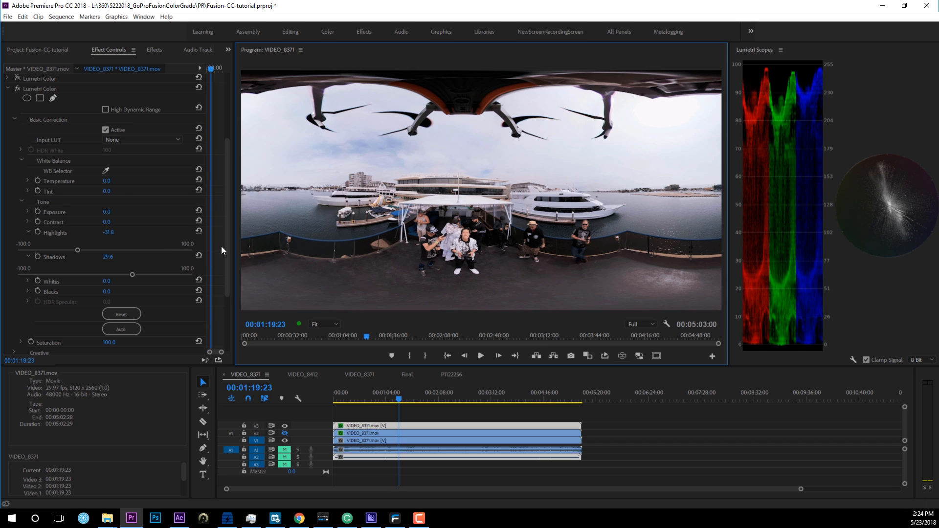
# Step: Raise the Creative Vibrance to 100 in the second Lumetri Color effect to exaggerate the colors
pyautogui.scroll(-5, 154, 278)
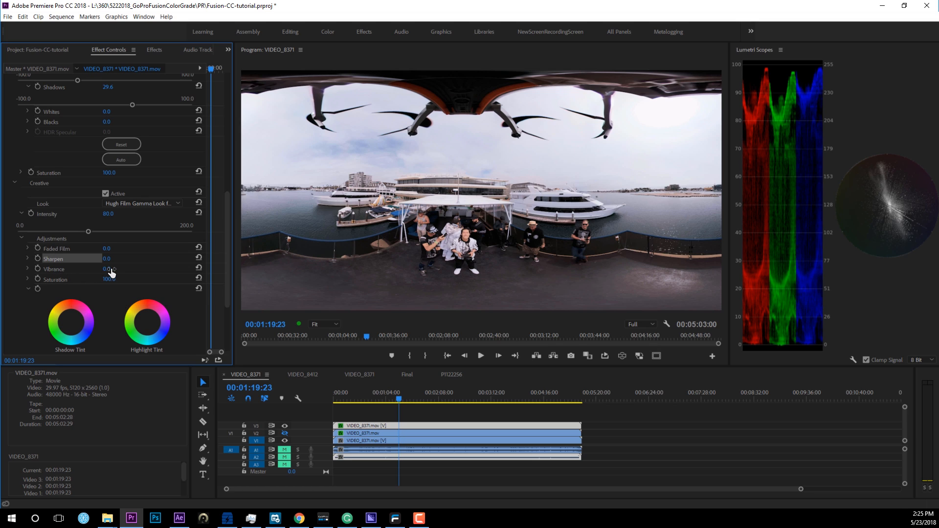
pyautogui.moveTo(107, 270); pyautogui.dragTo(156, 270)
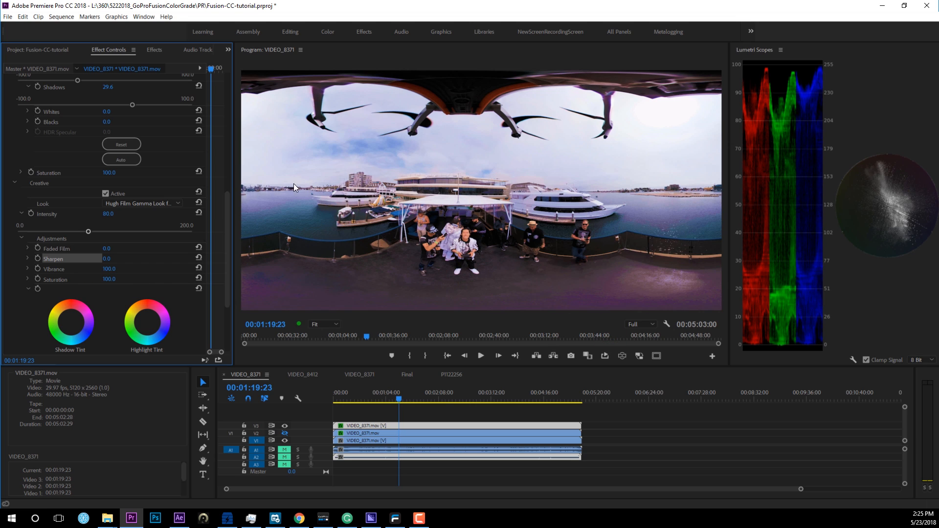
# Step: Add control points across the magenta and purple hues of the Hue Saturation Curves wheel in the second Lumetri Color effect
pyautogui.moveTo(227, 238); pyautogui.dragTo(231, 297)
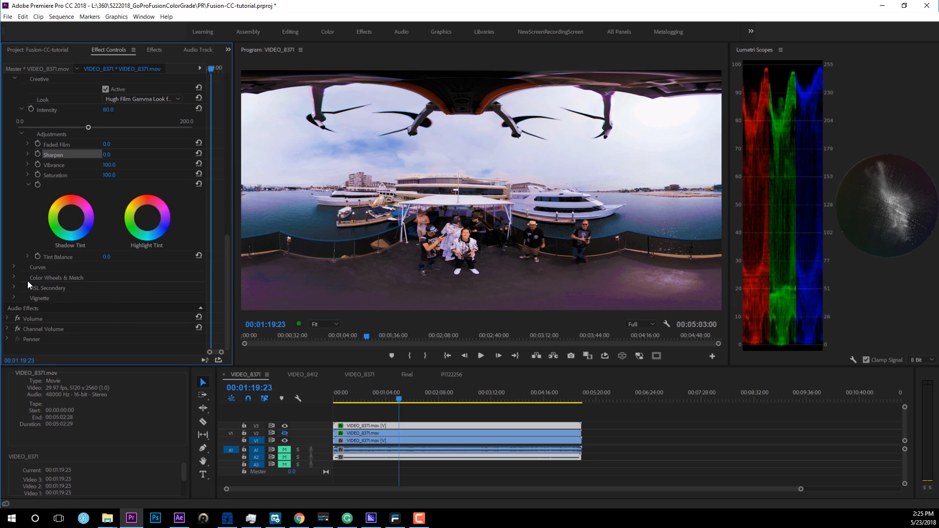
pyautogui.click(15, 268)
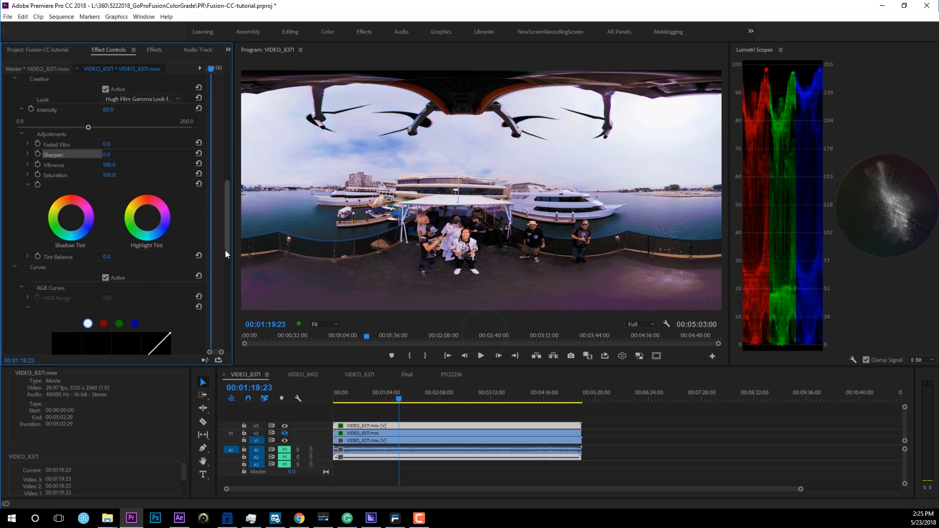
pyautogui.moveTo(227, 248); pyautogui.dragTo(233, 306)
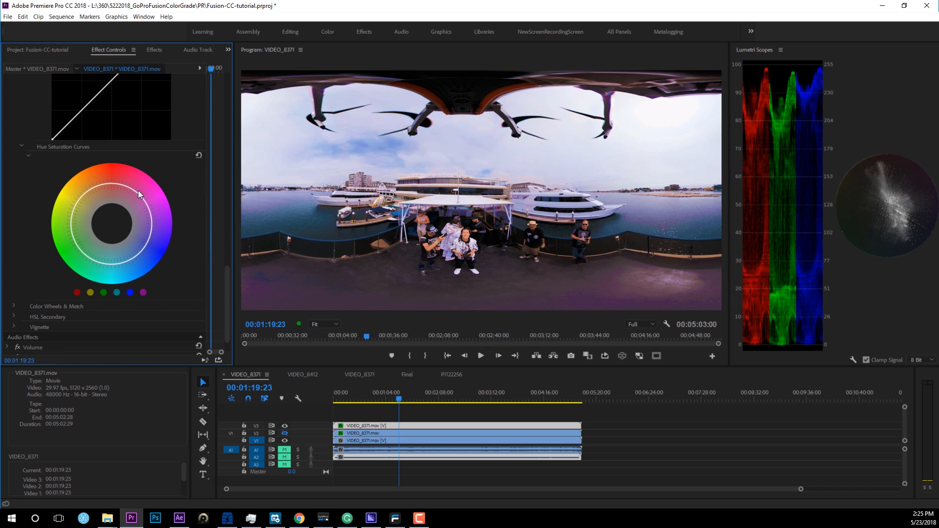
pyautogui.click(144, 291)
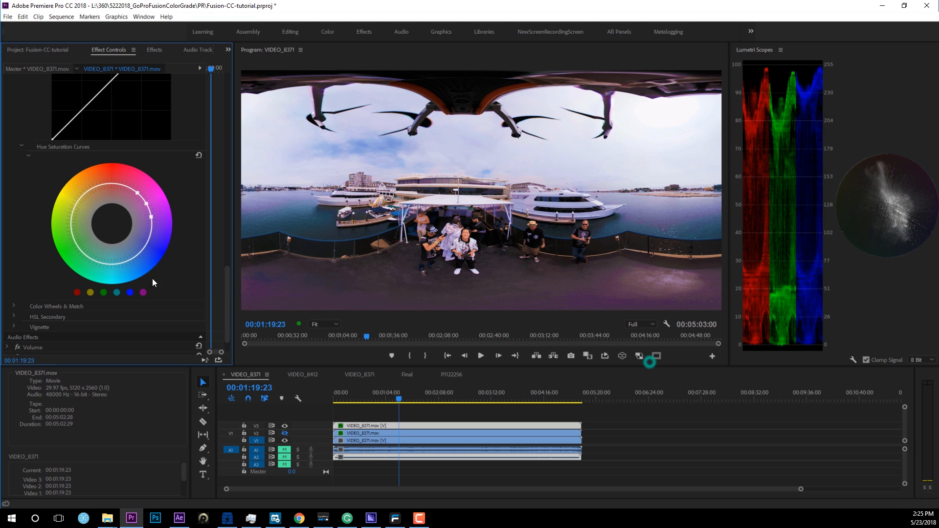
pyautogui.click(129, 187)
pyautogui.click(150, 231)
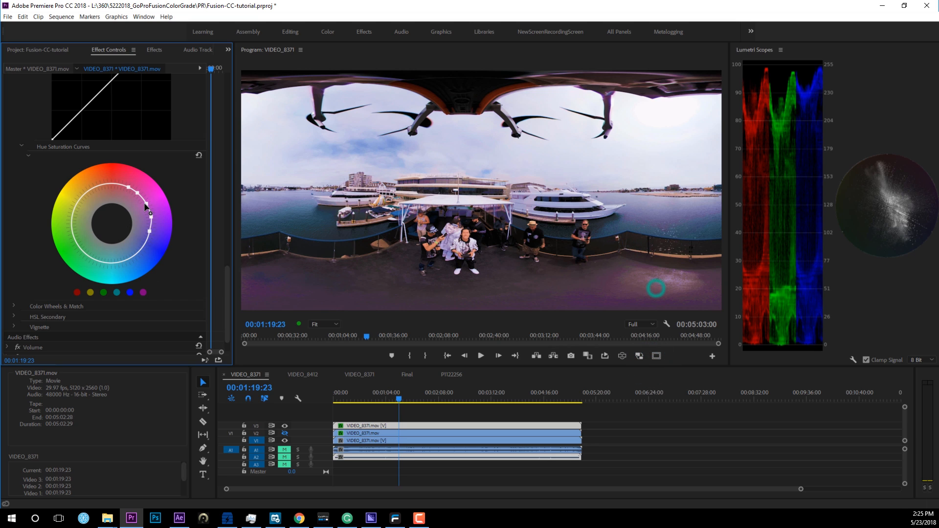
pyautogui.hotkey('ctrl', 'z')
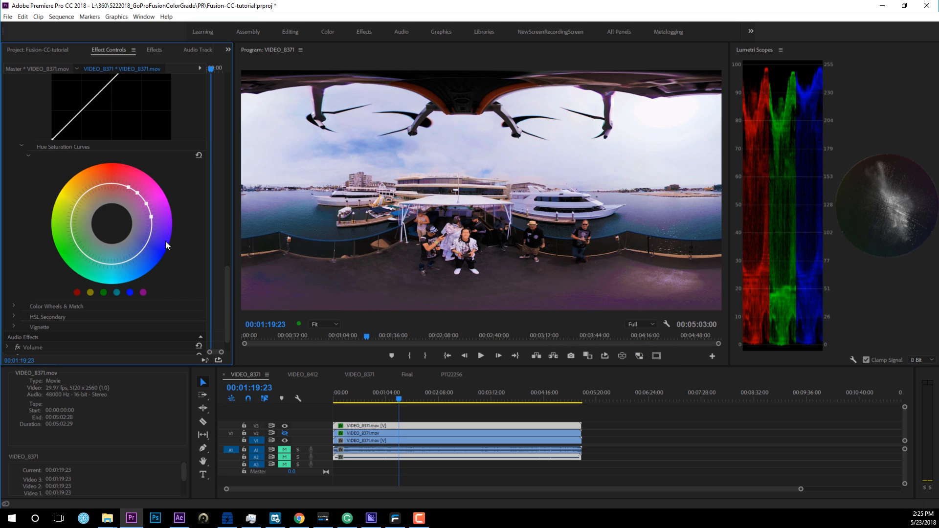
# Step: Pull the magenta-to-blue points of the Hue Saturation curve inward to desaturate the purple cast, adding points toward blue
pyautogui.moveTo(147, 203)
pyautogui.mouseDown()
pyautogui.moveTo(131, 212)
pyautogui.moveTo(121, 193)
pyautogui.moveTo(146, 231)
pyautogui.moveTo(137, 209)
pyautogui.mouseUp()
pyautogui.click(151, 226)
pyautogui.click(149, 238)
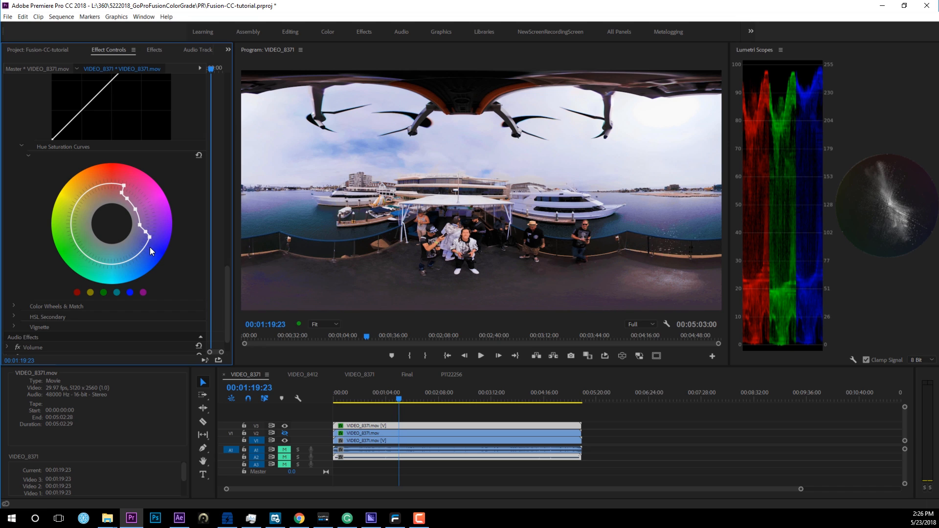
pyautogui.click(141, 252)
pyautogui.click(144, 246)
pyautogui.moveTo(149, 237); pyautogui.dragTo(139, 231)
# Step: Reset the Creative Vibrance to 0 in the second Lumetri Color effect
pyautogui.moveTo(227, 295); pyautogui.dragTo(236, 210)
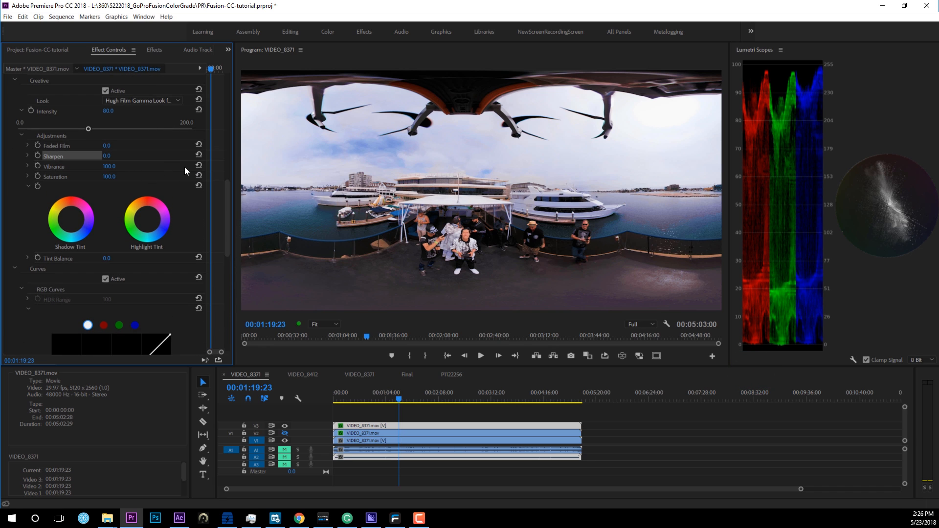
pyautogui.click(199, 166)
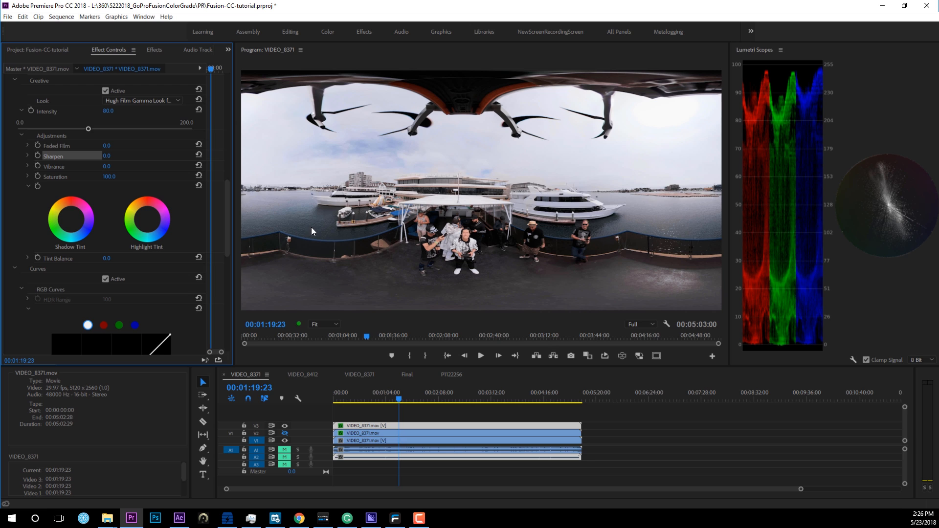
# Step: Add points in the green, cyan-blue and red hues of the Hue Saturation curve and pull them outward to boost those colors
pyautogui.moveTo(227, 207); pyautogui.dragTo(208, 286)
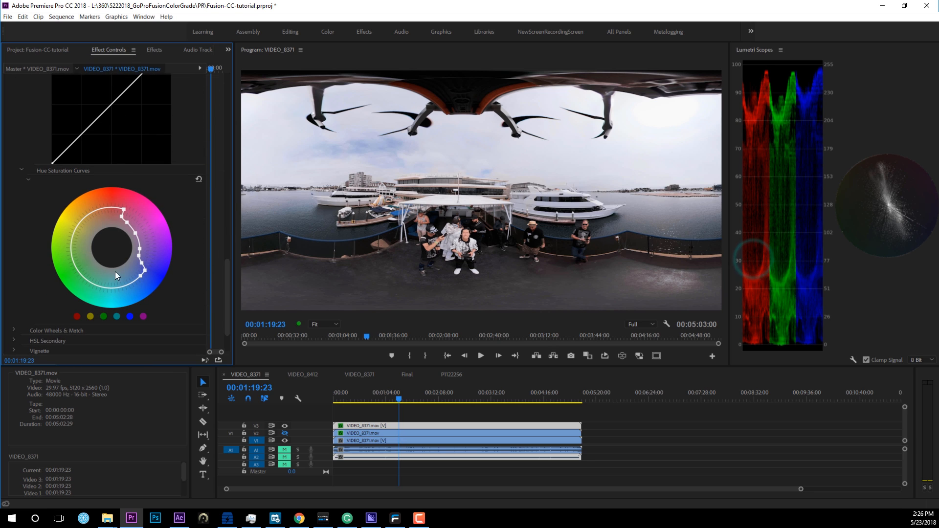
pyautogui.doubleClick(74, 277)
pyautogui.hotkey('ctrl', 'z')
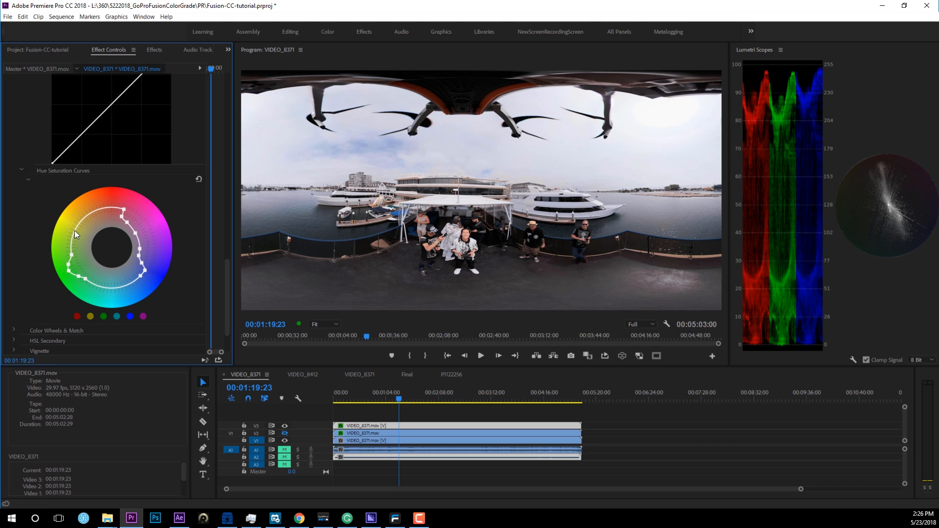
pyautogui.click(115, 289)
pyautogui.click(130, 316)
pyautogui.moveTo(129, 285); pyautogui.dragTo(134, 289)
pyautogui.moveTo(135, 281); pyautogui.dragTo(146, 279)
pyautogui.click(108, 208)
pyautogui.moveTo(116, 208); pyautogui.dragTo(117, 204)
# Step: Compare the graded deck scene in VR view with the original by toggling the second Lumetri Color effect and track V3
pyautogui.click(622, 355)
pyautogui.moveTo(497, 264); pyautogui.dragTo(483, 234)
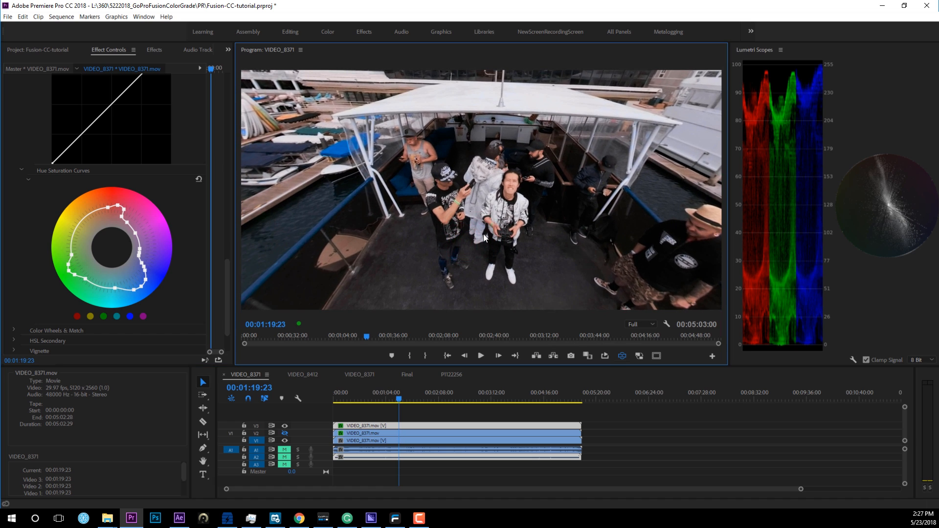
pyautogui.scroll(10, 111, 210)
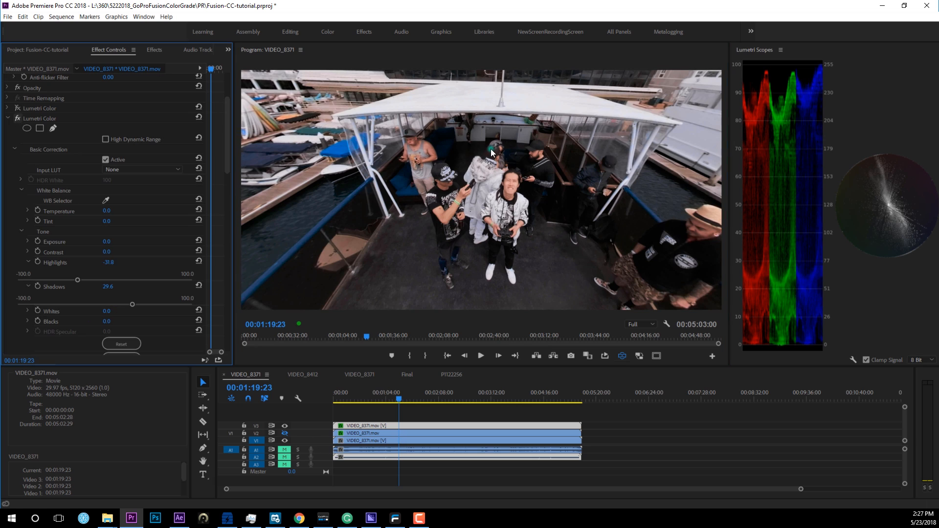
pyautogui.click(18, 118)
pyautogui.click(18, 119)
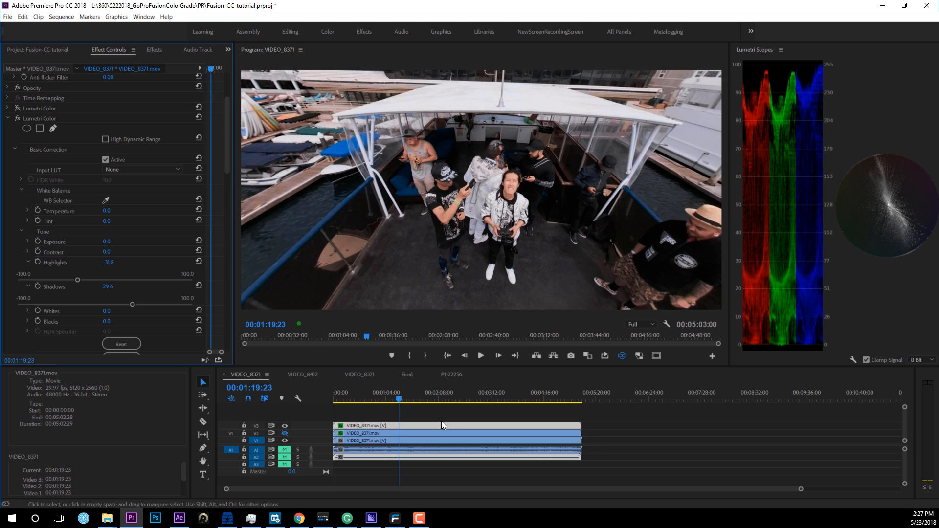
pyautogui.click(285, 425)
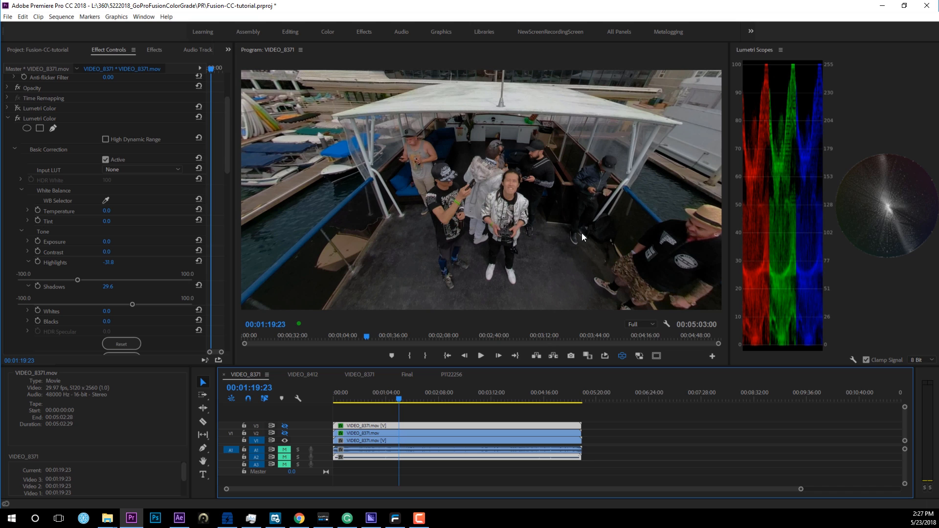
pyautogui.hotkey('ctrl', 'z')
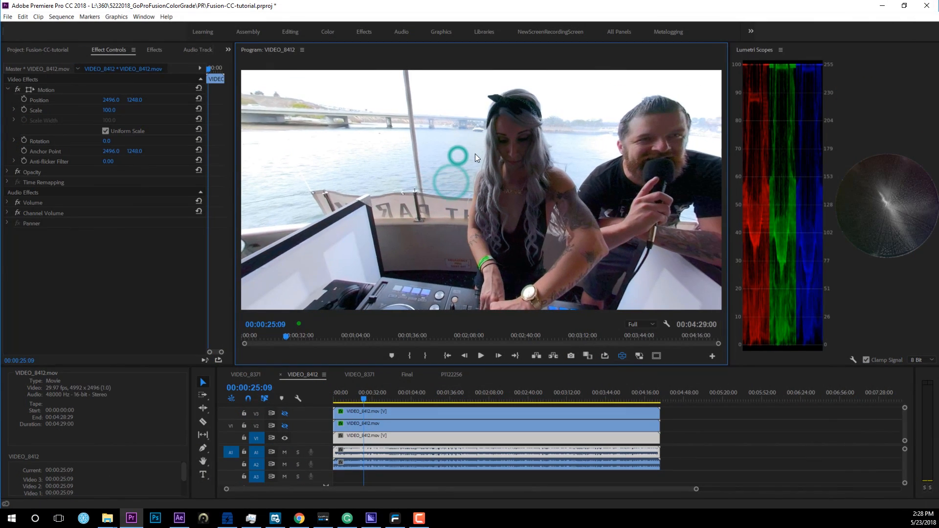
# Step: Enable Colorista IV on the V2 clip in the VIDEO_8412 sequence and compare the DJ booth grade with the original footage
pyautogui.moveTo(475, 154); pyautogui.dragTo(512, 173)
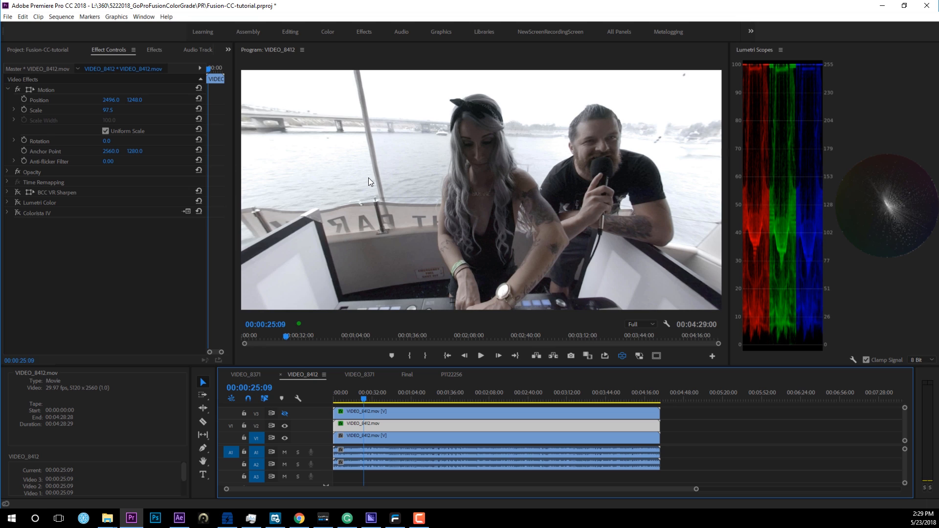
pyautogui.click(19, 212)
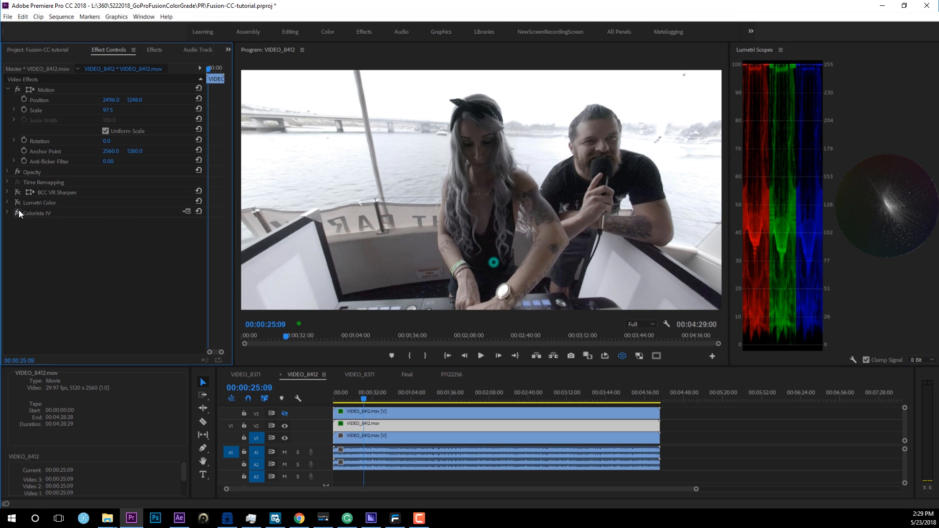
pyautogui.moveTo(514, 198); pyautogui.dragTo(523, 192)
pyautogui.click(286, 427)
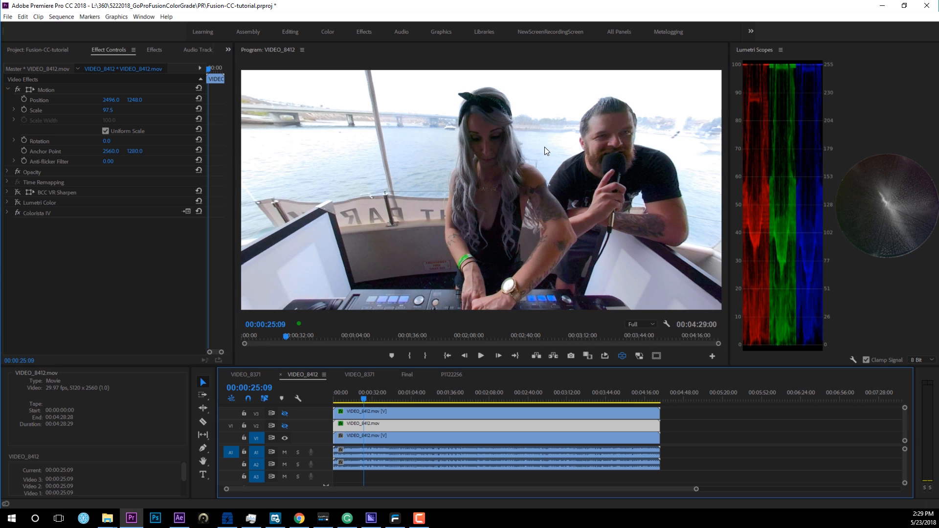
pyautogui.click(285, 425)
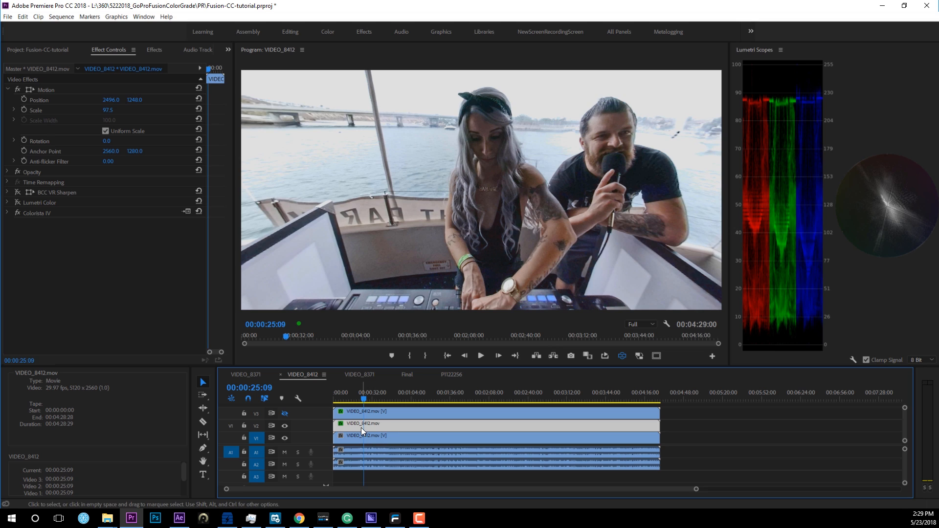
pyautogui.click(284, 426)
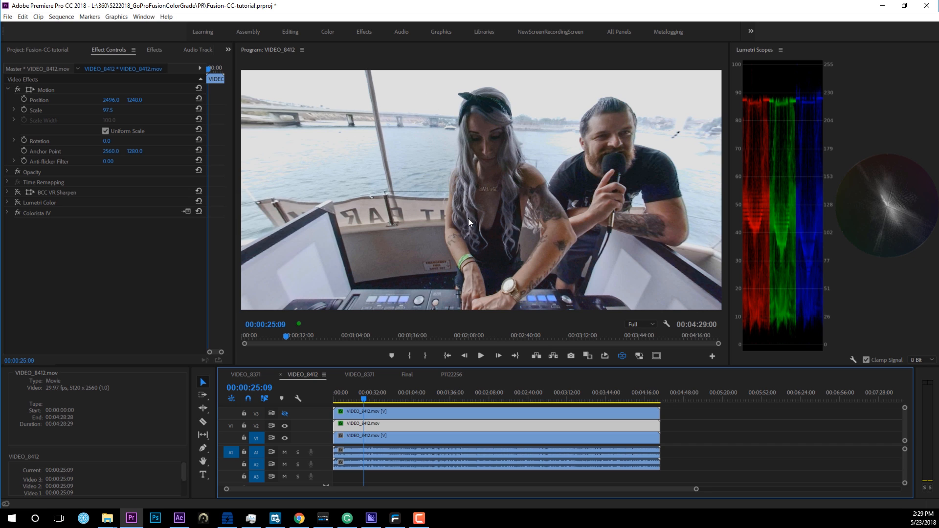
# Step: Turn the VR view to the people inside the cabin and compare the shot with track V2 hidden and shown
pyautogui.moveTo(399, 212); pyautogui.dragTo(562, 210)
pyautogui.moveTo(465, 209); pyautogui.dragTo(420, 168)
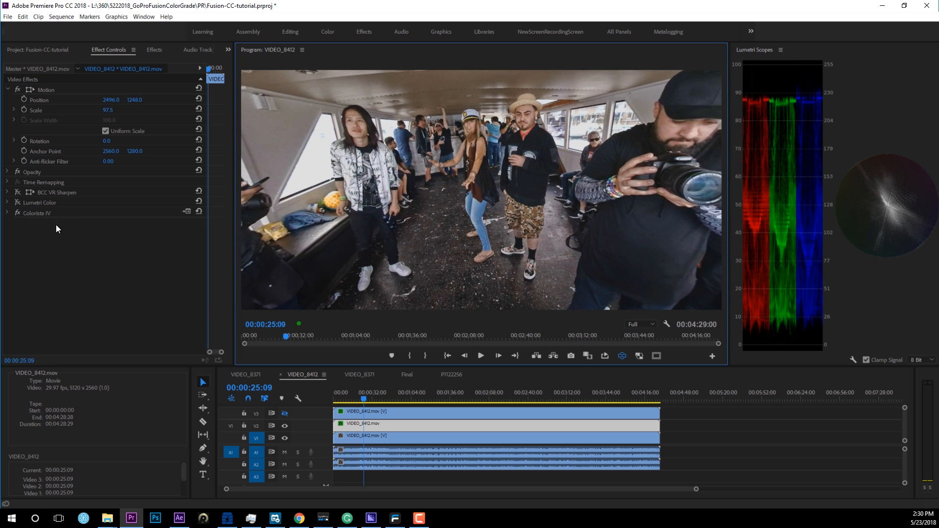
pyautogui.click(283, 426)
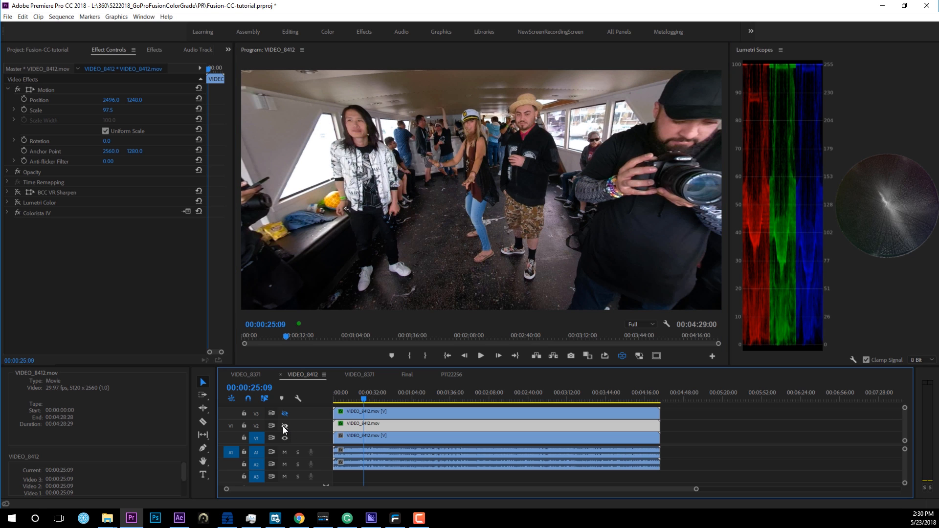
pyautogui.click(283, 426)
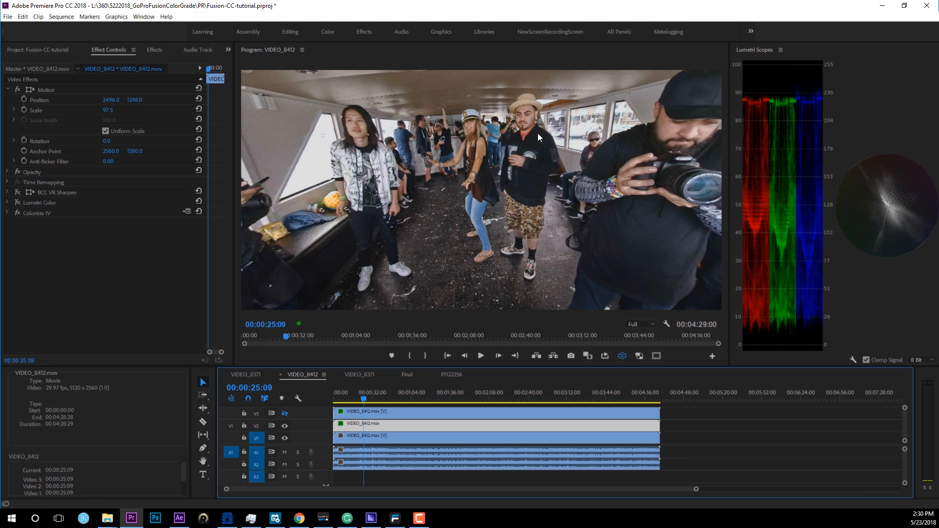
# Step: Enable BCC VR Sharpen on the V2 clip and compare the sharpened DJ booth view with the original by toggling track V2
pyautogui.moveTo(418, 183); pyautogui.dragTo(443, 163)
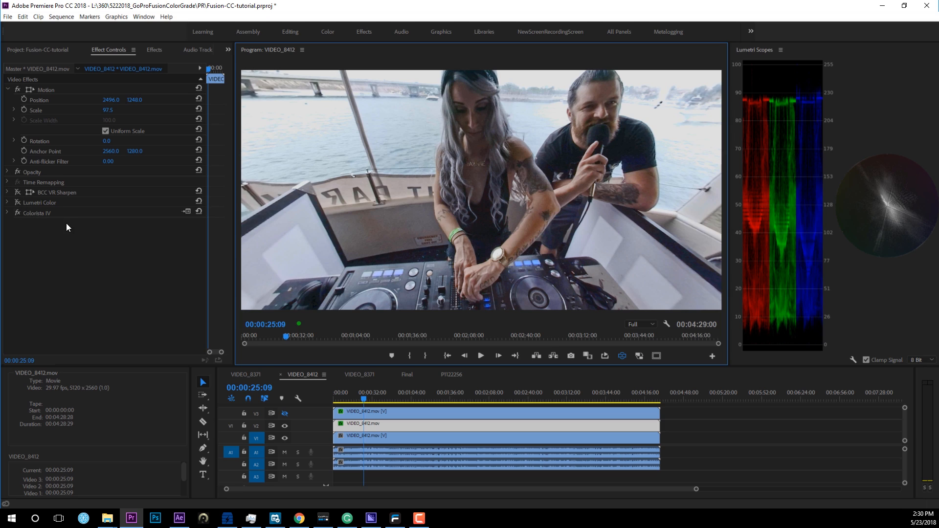
pyautogui.click(17, 192)
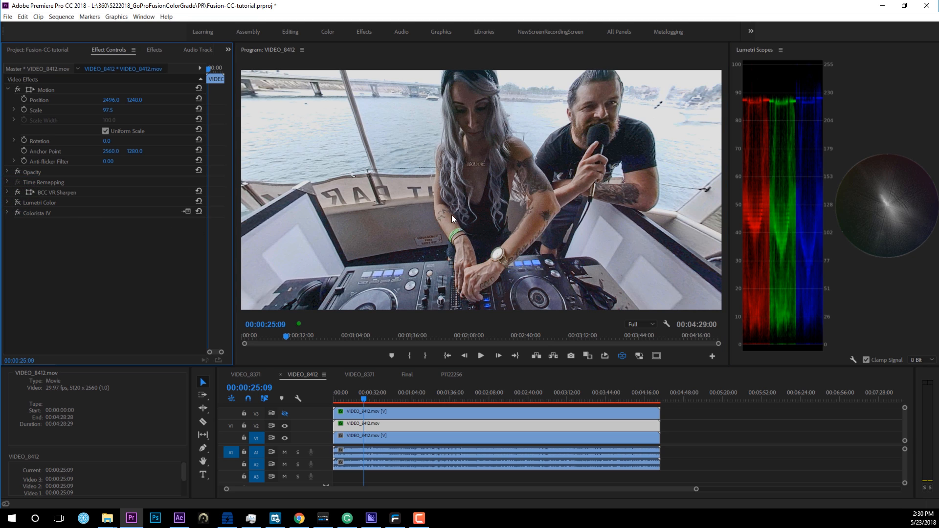
pyautogui.click(285, 426)
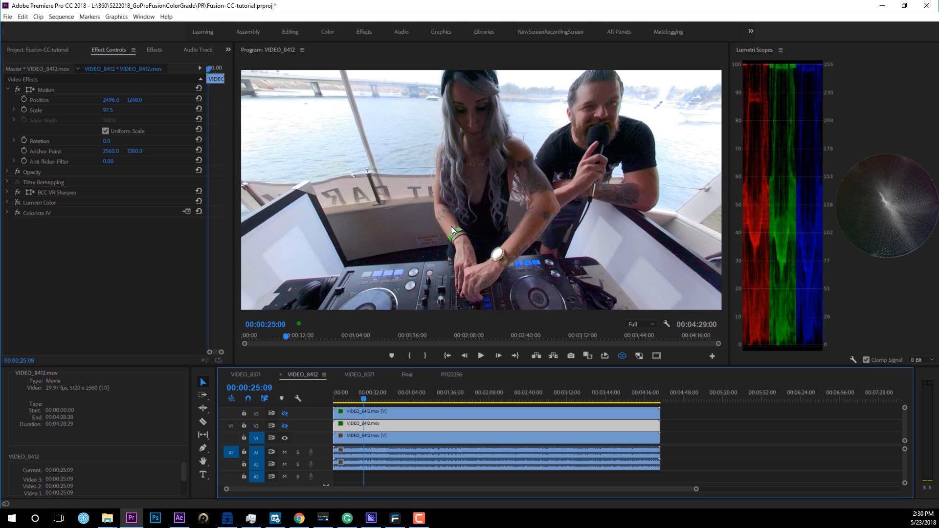
pyautogui.click(285, 426)
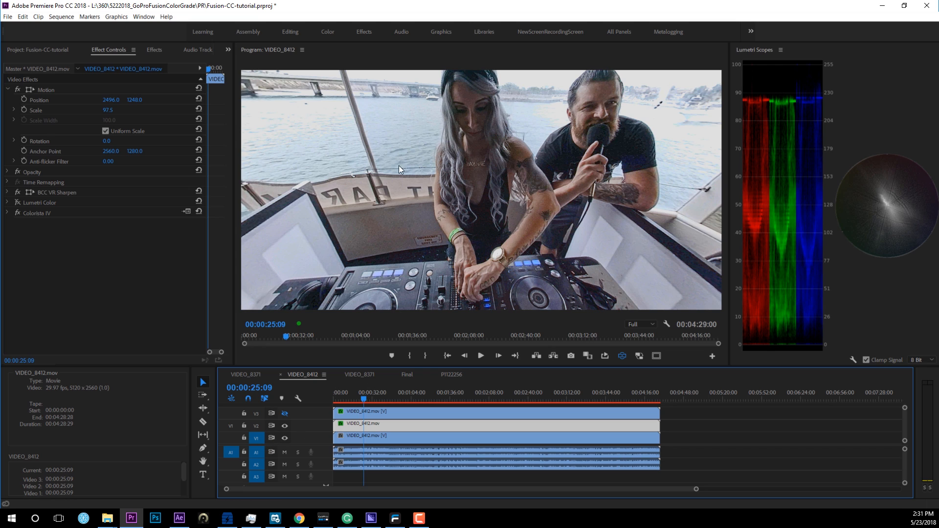
pyautogui.click(284, 425)
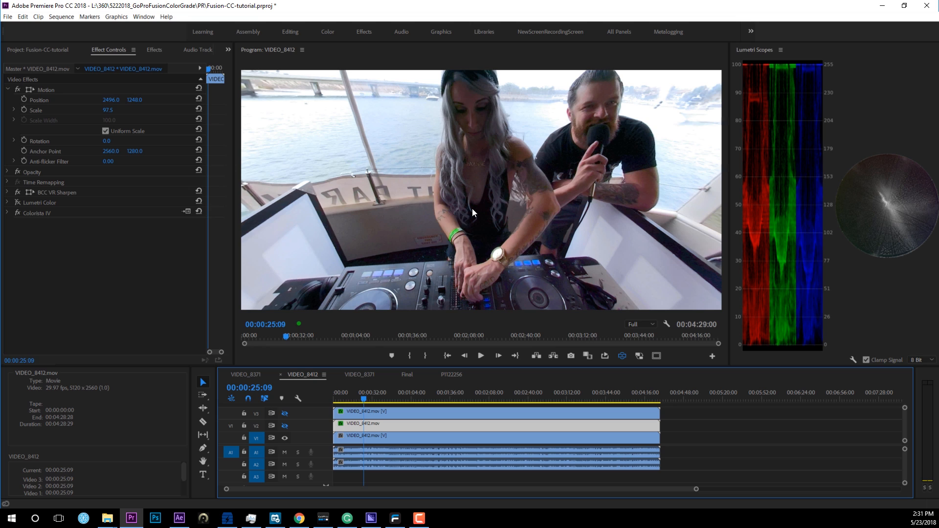
pyautogui.hotkey('ctrl', 'z')
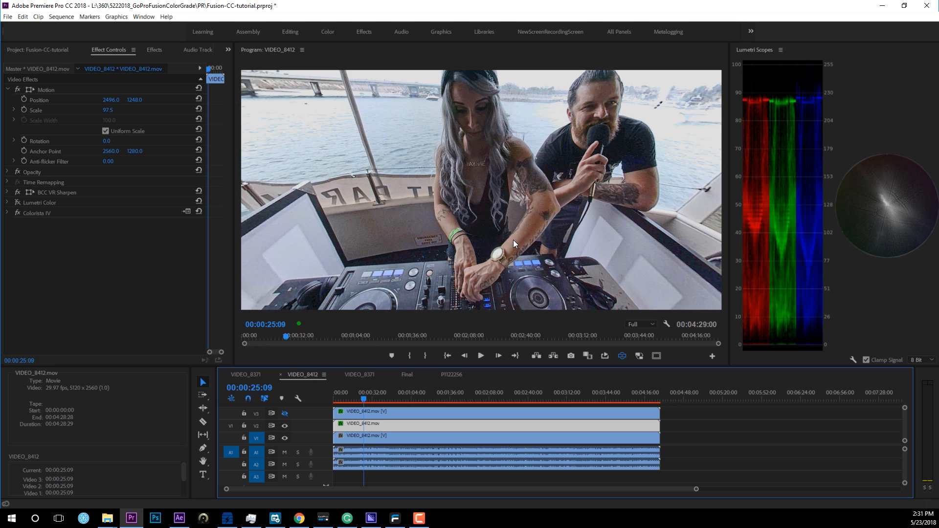
# Step: Search the effects for "coloris" and apply Colorista IV to the VIDEO_8412 clip on track V2
pyautogui.moveTo(432, 271); pyautogui.dragTo(415, 176)
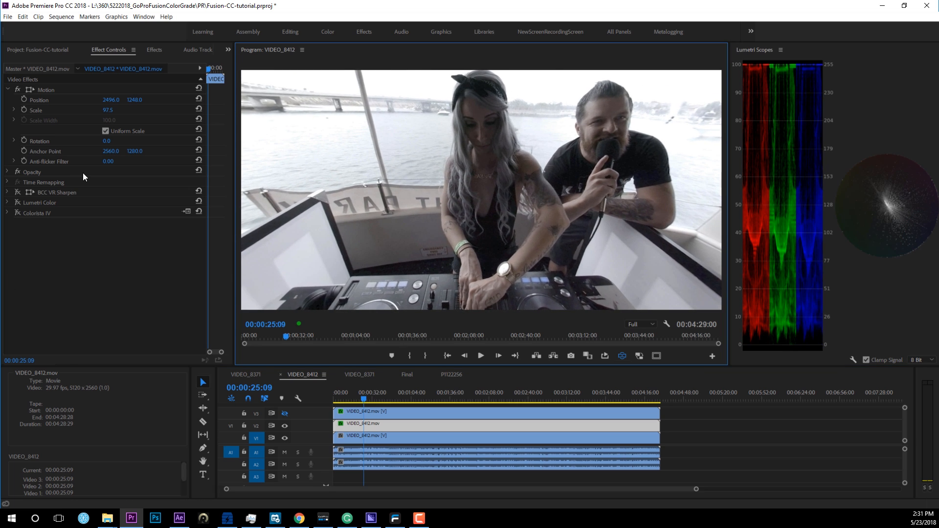
pyautogui.hotkey('shift', '7')
pyautogui.write('coloris')
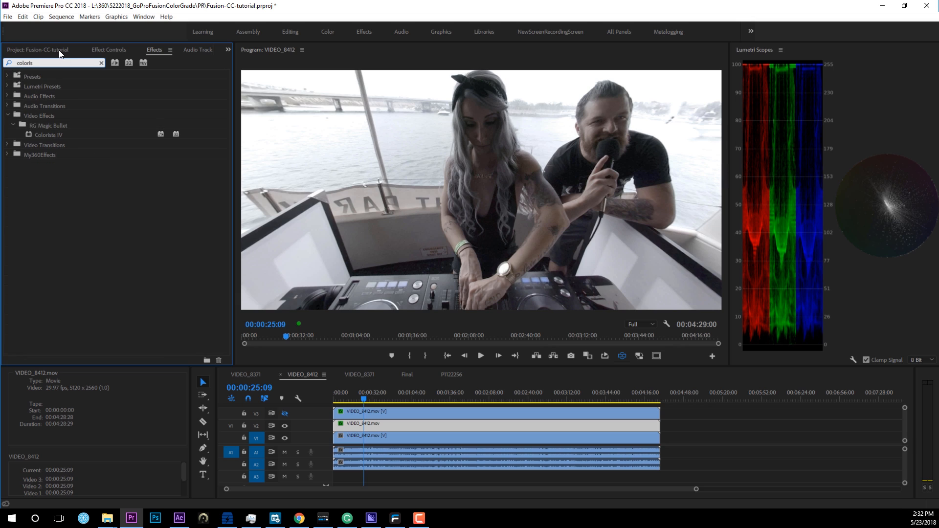
pyautogui.moveTo(48, 134); pyautogui.dragTo(404, 427)
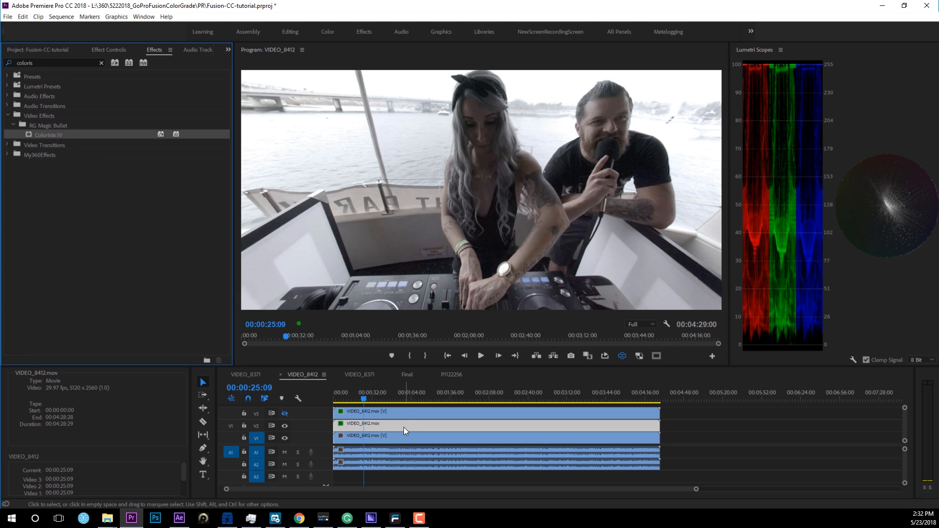
# Step: Start the guided color correction of the newly added Colorista IV effect and choose flat video as the footage's color space
pyautogui.click(101, 50)
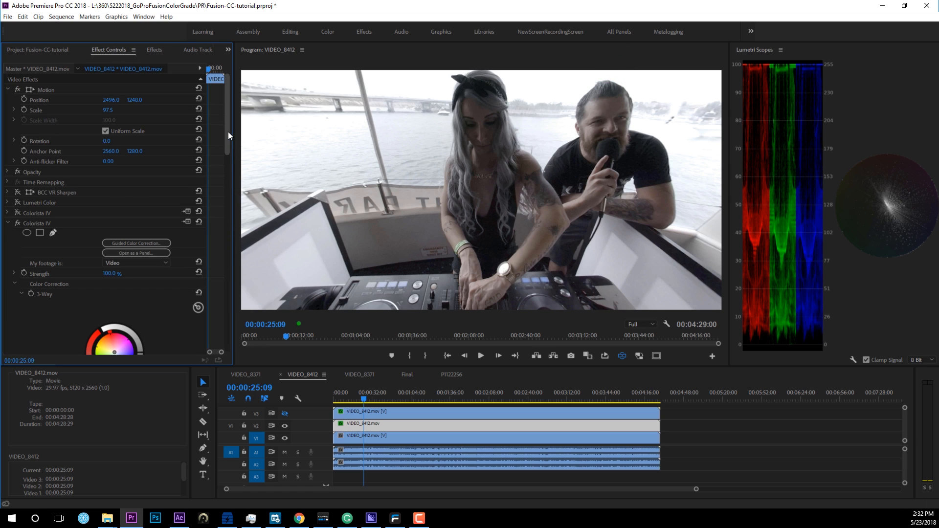
pyautogui.moveTo(228, 131); pyautogui.dragTo(235, 163)
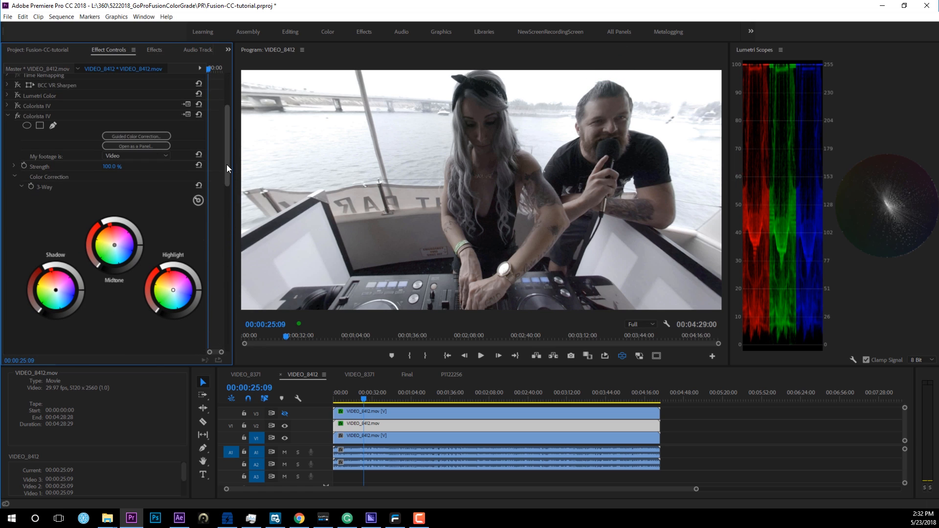
pyautogui.click(136, 136)
pyautogui.click(364, 331)
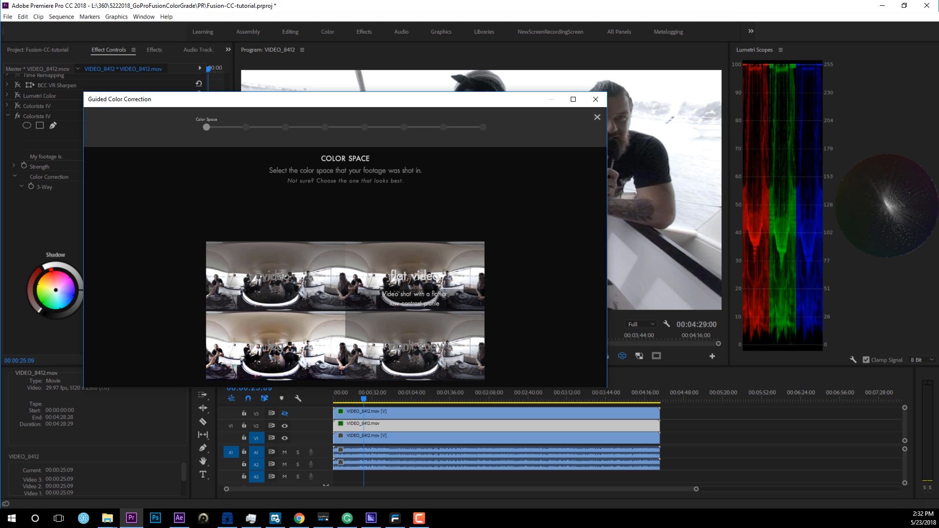
pyautogui.click(409, 281)
pyautogui.click(424, 211)
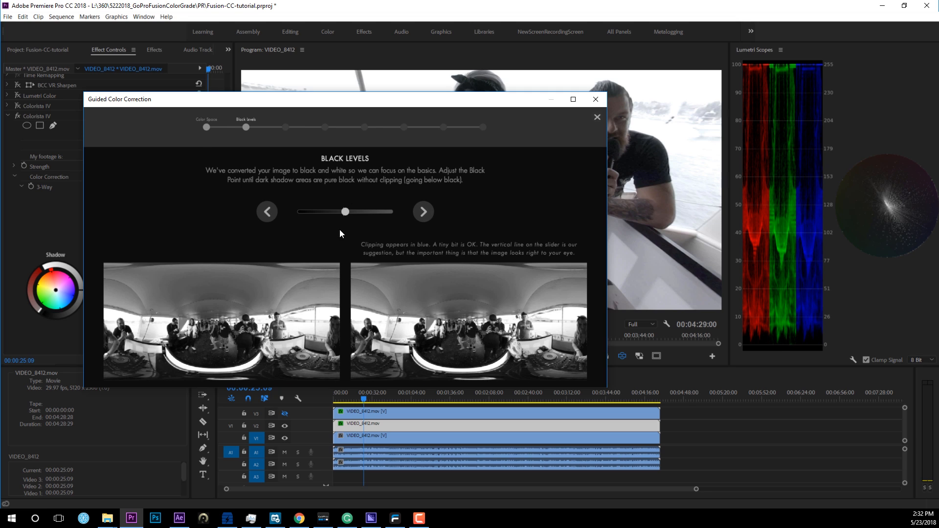
# Step: Move the guided correction's black point slightly up and pull the white point down until the red highlight clipping clears
pyautogui.moveTo(346, 213); pyautogui.dragTo(353, 209)
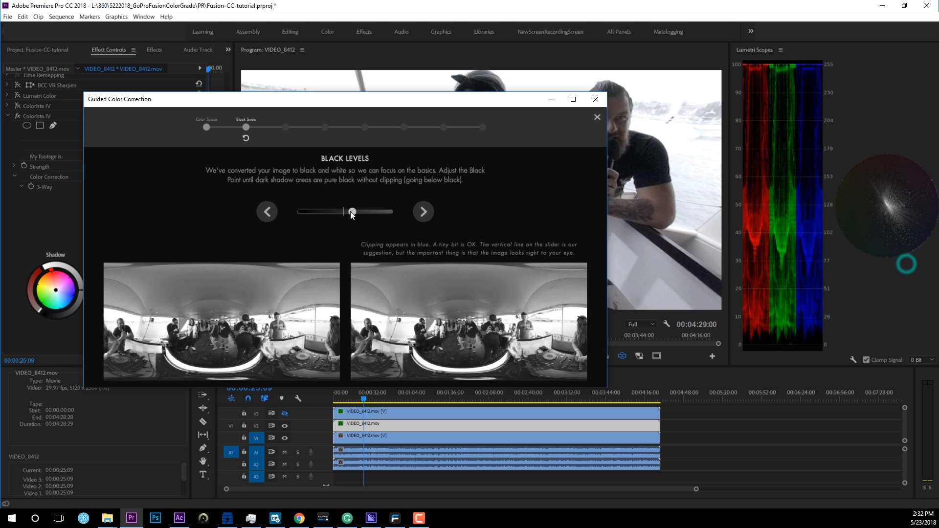
pyautogui.click(423, 212)
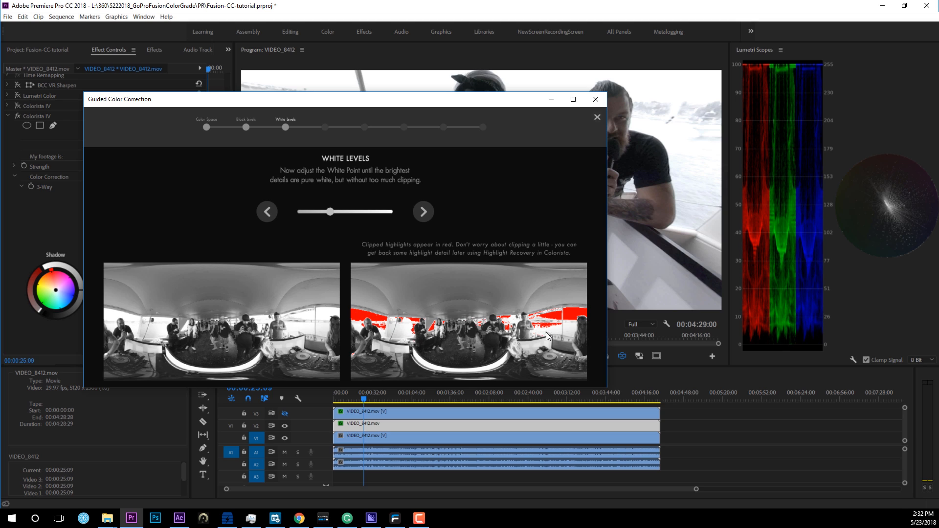
pyautogui.moveTo(331, 213); pyautogui.dragTo(326, 214)
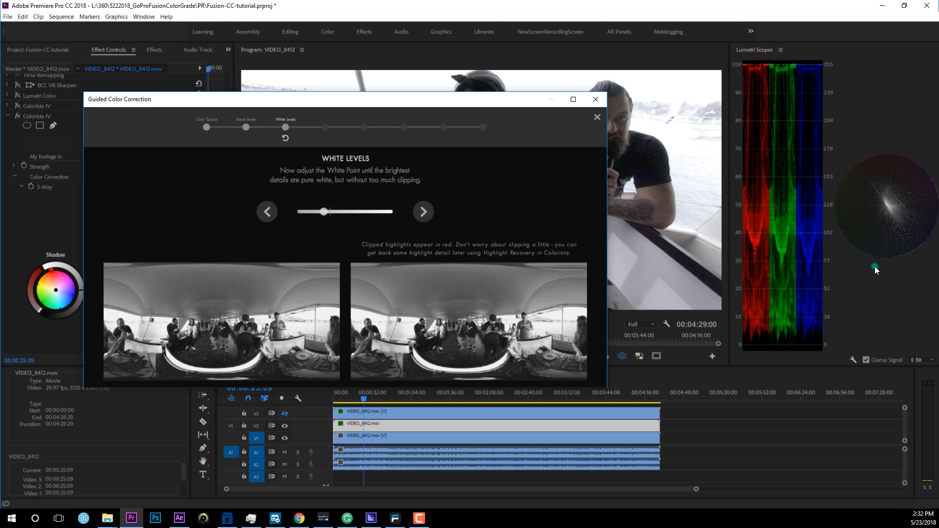
pyautogui.click(424, 213)
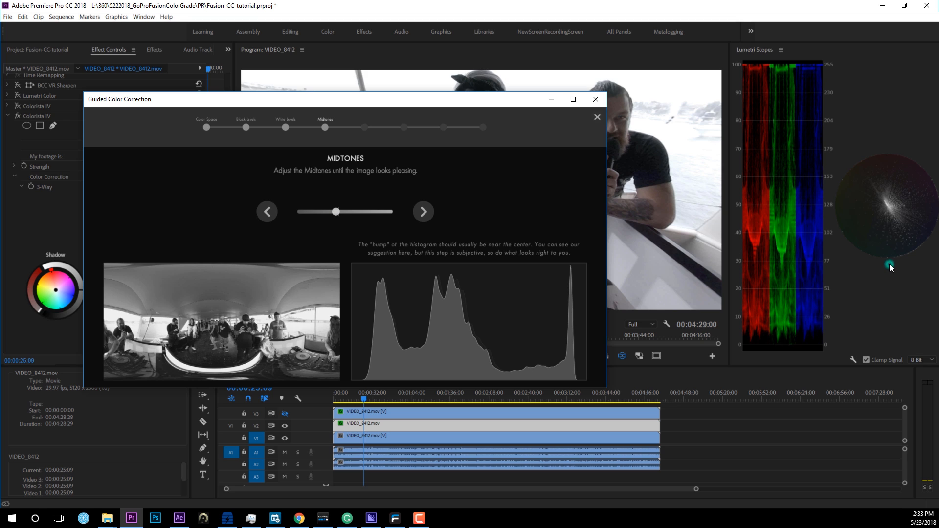
# Step: Accept the suggested midtones, reduce the contrast slightly and bring the saturation up to the slider's maximum
pyautogui.click(423, 215)
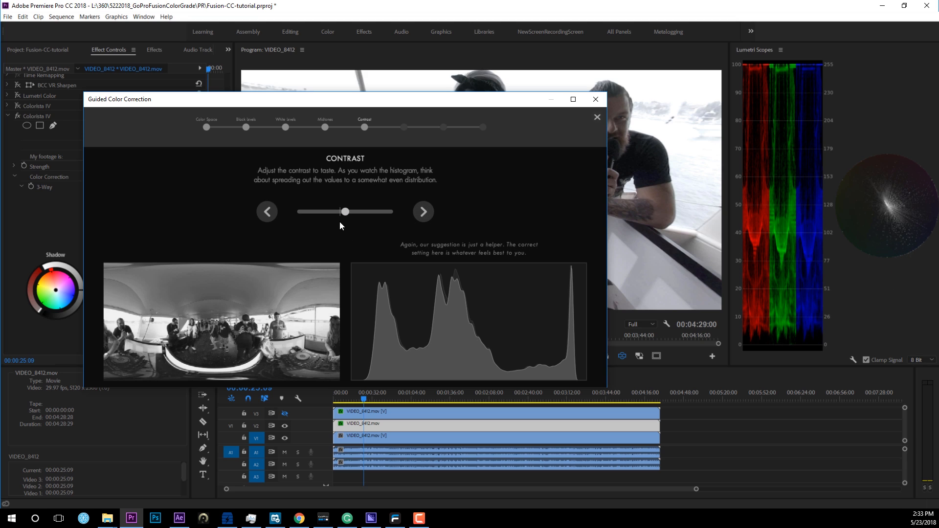
pyautogui.moveTo(344, 211); pyautogui.dragTo(339, 212)
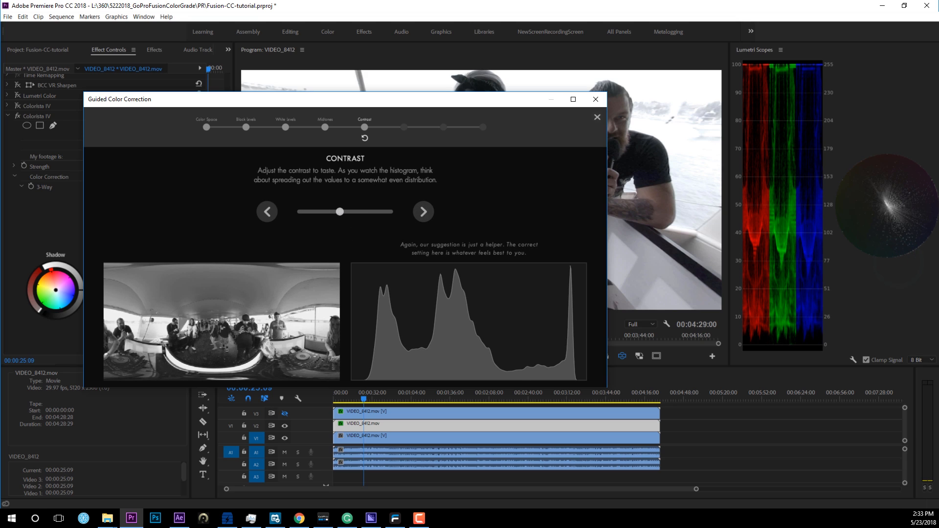
pyautogui.click(423, 211)
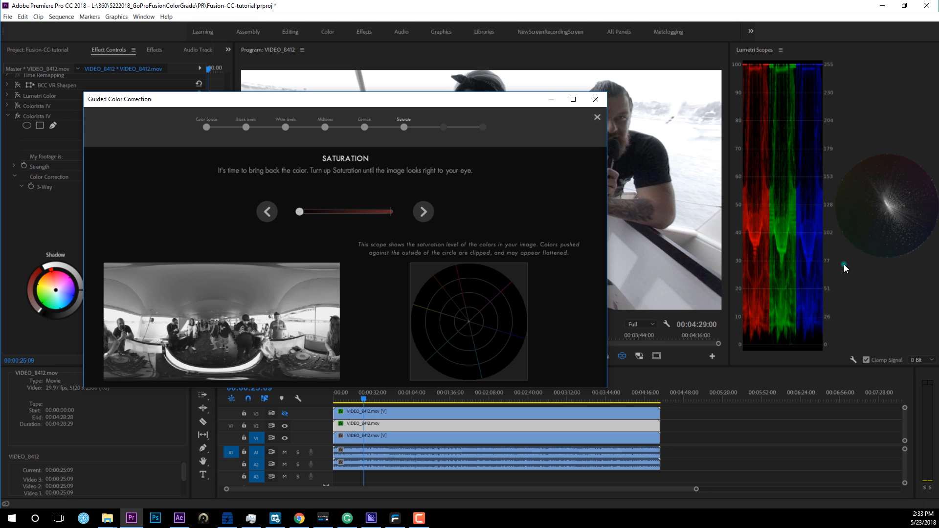
pyautogui.moveTo(310, 213); pyautogui.dragTo(449, 215)
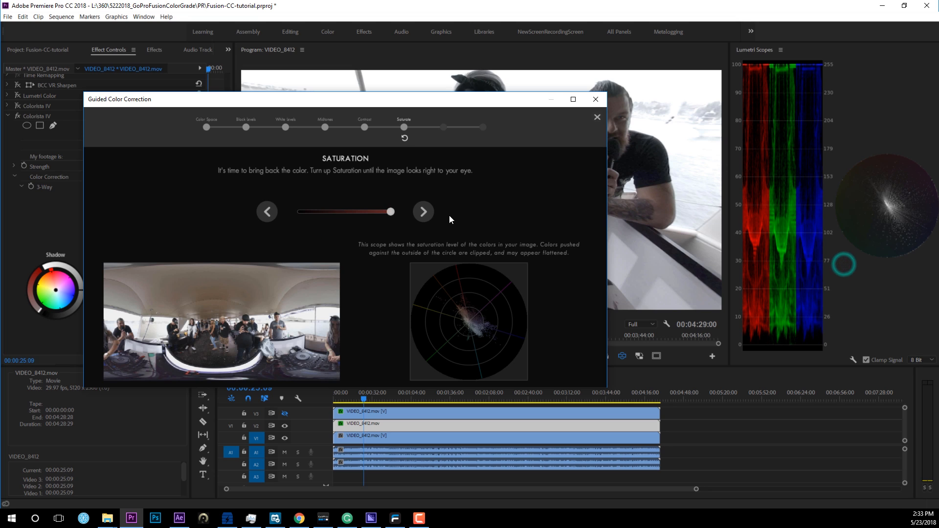
pyautogui.click(424, 212)
# Step: Balance the colors by sampling a skin tone in the preview with the eyedropper, and finish the guided correction
pyautogui.click(432, 269)
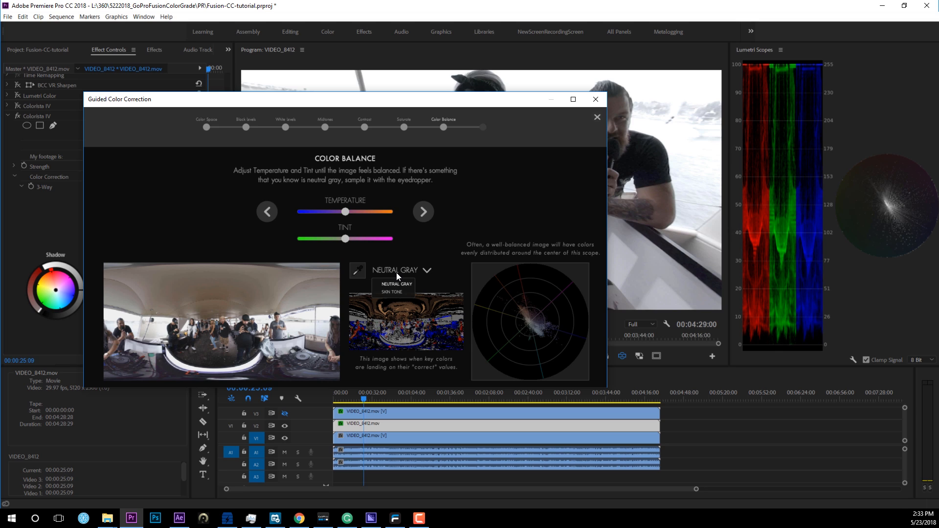
pyautogui.click(391, 291)
pyautogui.click(358, 270)
pyautogui.click(338, 351)
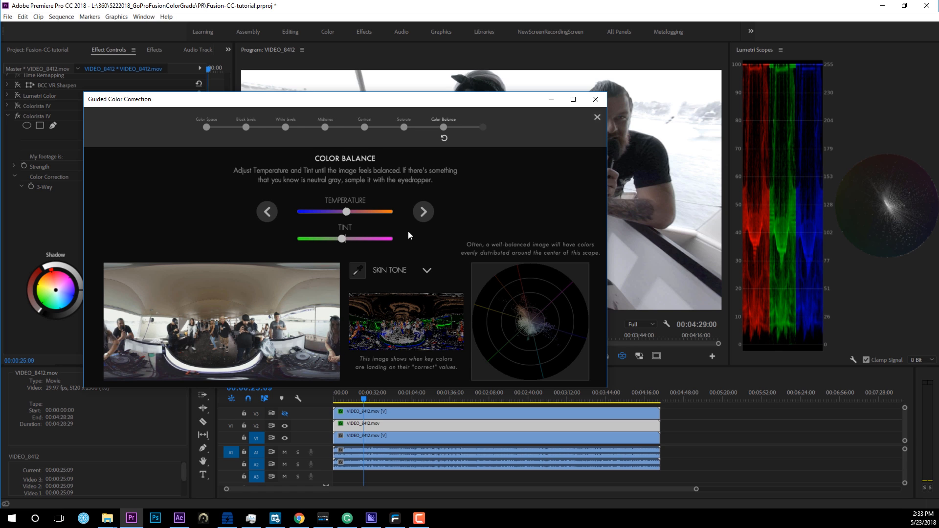
pyautogui.click(423, 211)
pyautogui.click(344, 212)
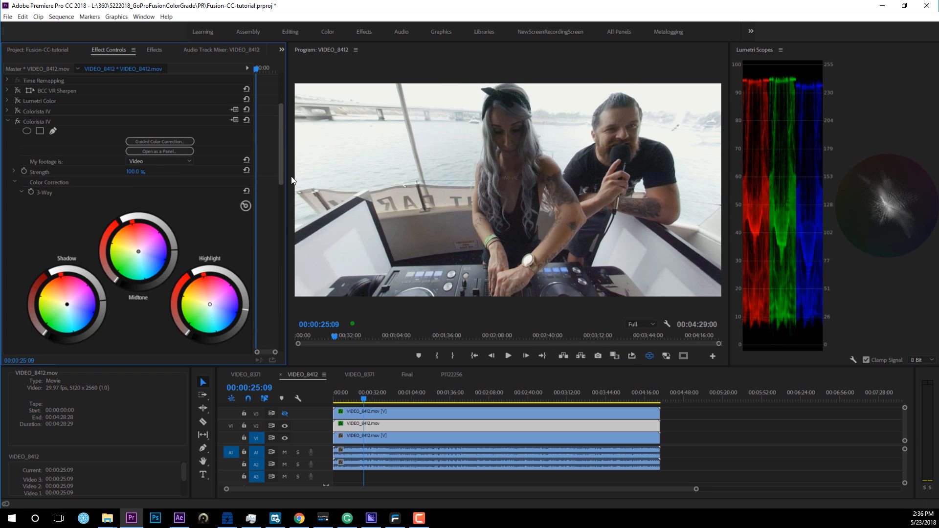
# Step: Shape Colorista's RGB tone curve into a gentle S with slightly lowered shadows and slightly lifted midtones
pyautogui.moveTo(283, 180); pyautogui.dragTo(290, 337)
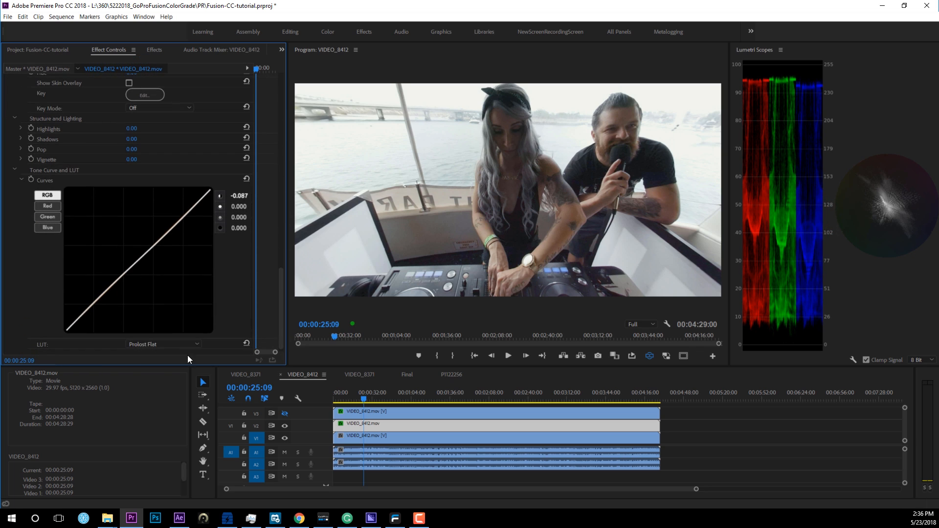
pyautogui.click(96, 304)
pyautogui.moveTo(139, 260); pyautogui.dragTo(139, 258)
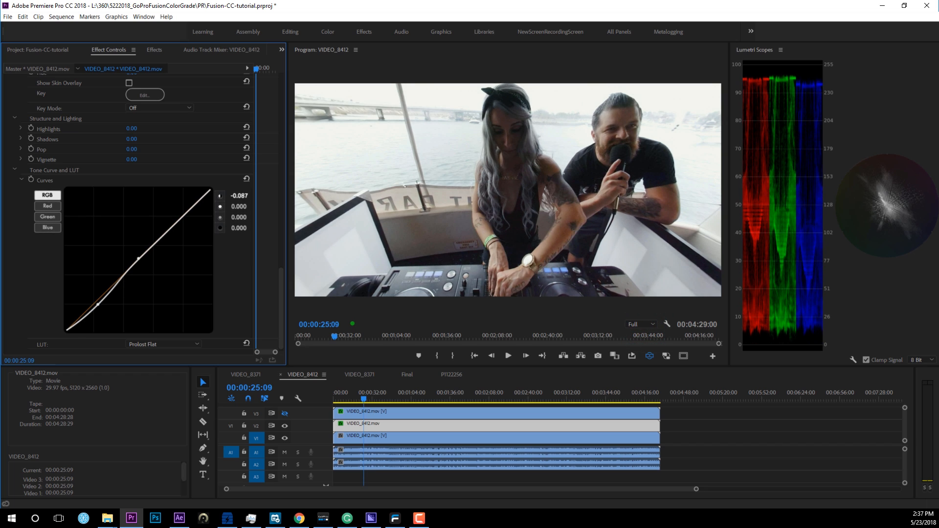
pyautogui.moveTo(98, 305); pyautogui.dragTo(96, 304)
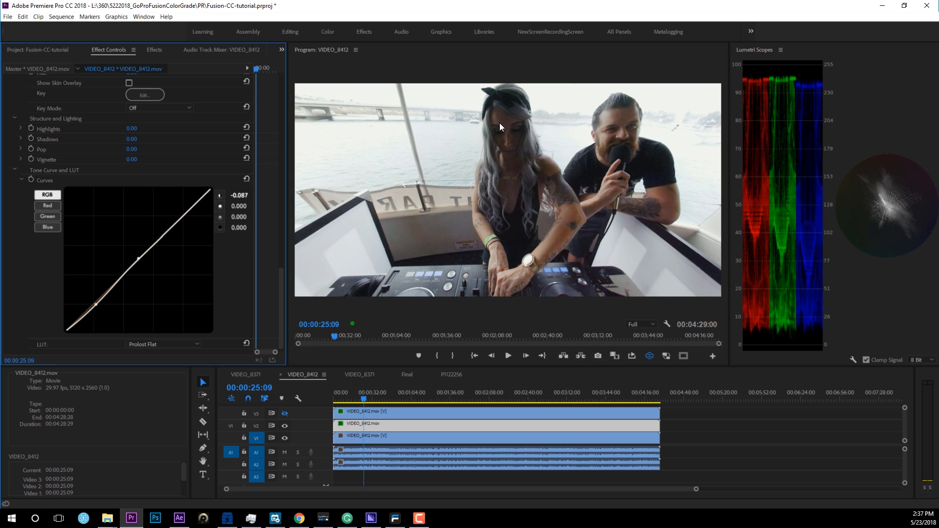
pyautogui.moveTo(141, 257); pyautogui.dragTo(142, 255)
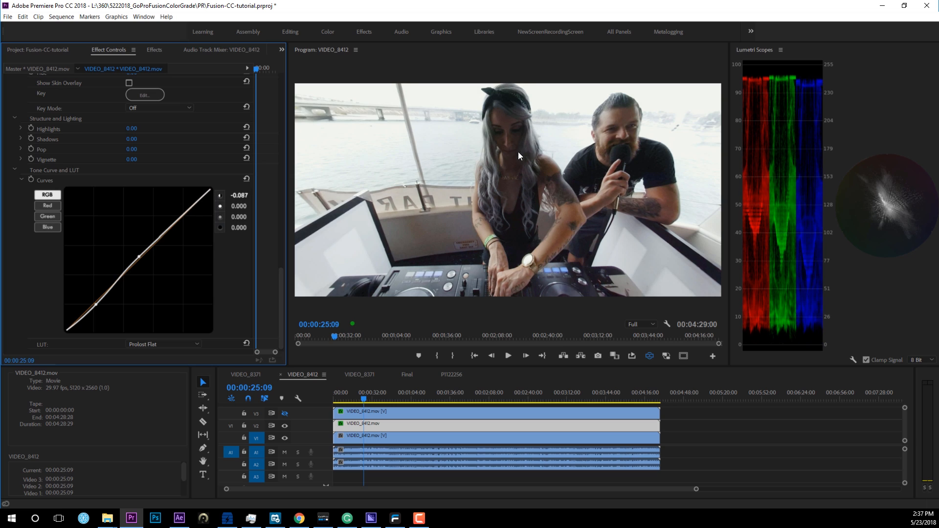
# Step: Raise the HSL saturation of green to +26.2%, cyan +28.0%, blue +31.8%, purple +28.6% and magenta +33.0%
pyautogui.moveTo(281, 291); pyautogui.dragTo(282, 210)
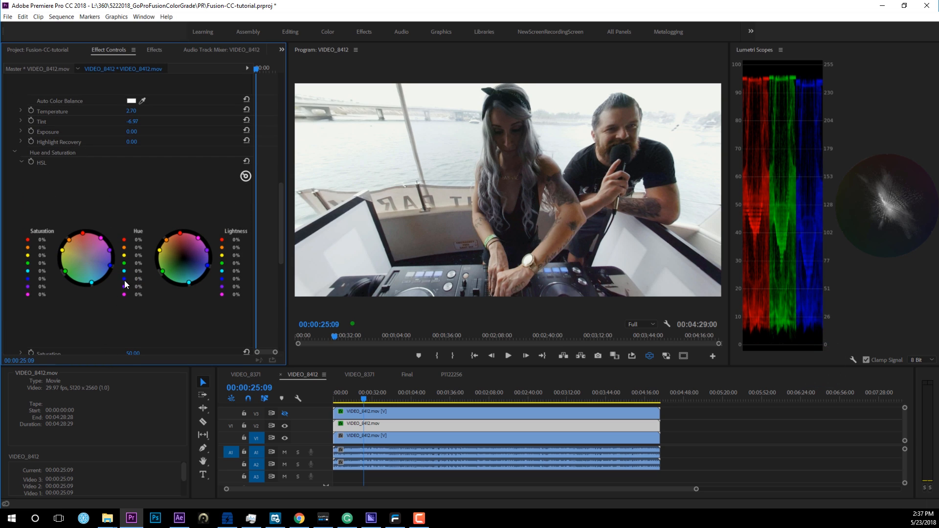
pyautogui.moveTo(41, 287); pyautogui.dragTo(64, 286)
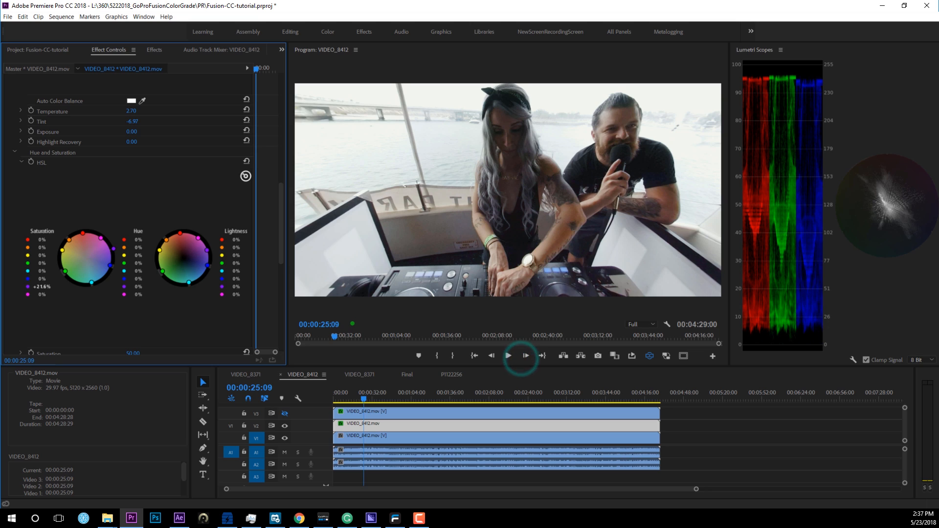
pyautogui.moveTo(43, 295); pyautogui.dragTo(67, 294)
pyautogui.moveTo(44, 264); pyautogui.dragTo(66, 278)
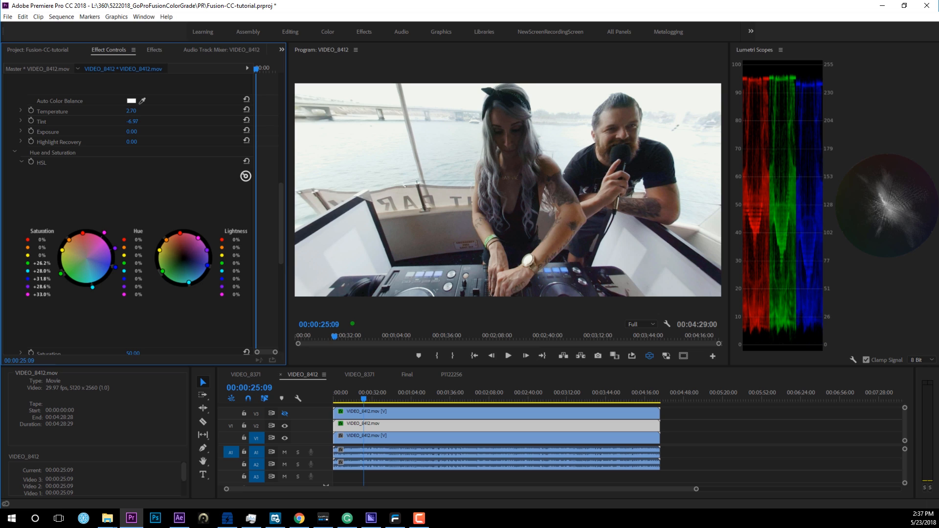
# Step: Raise the HSL lightness of red to +39.4%, orange to +25.6% and yellow to +22.4%, and reframe the DJ booth view
pyautogui.moveTo(281, 221); pyautogui.dragTo(284, 240)
pyautogui.moveTo(233, 192)
pyautogui.mouseDown()
pyautogui.moveTo(252, 192)
pyautogui.moveTo(244, 207)
pyautogui.mouseUp()
pyautogui.moveTo(504, 176); pyautogui.dragTo(557, 174)
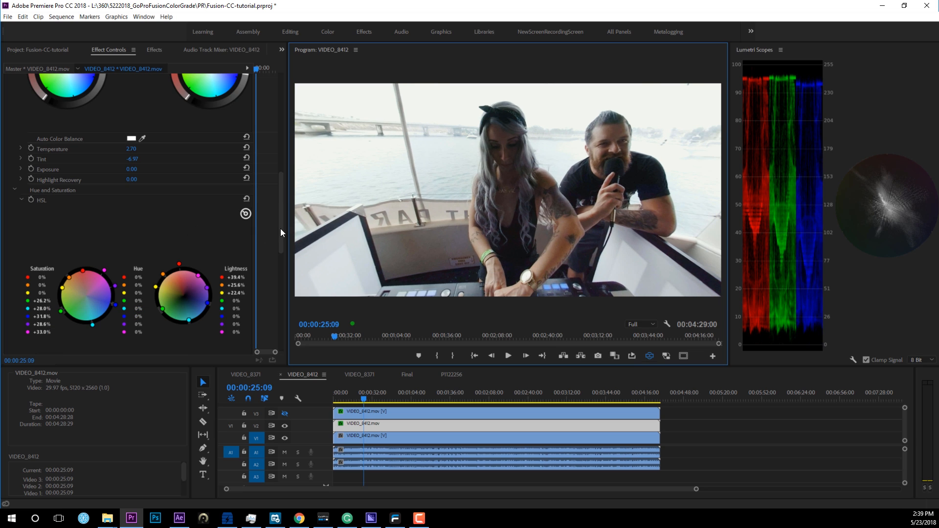
# Step: Set Colorista's Shadows to 71 and Highlights to -19, and raise Pop slightly
pyautogui.moveTo(280, 233); pyautogui.dragTo(283, 285)
pyautogui.moveTo(130, 282); pyautogui.dragTo(630, 353)
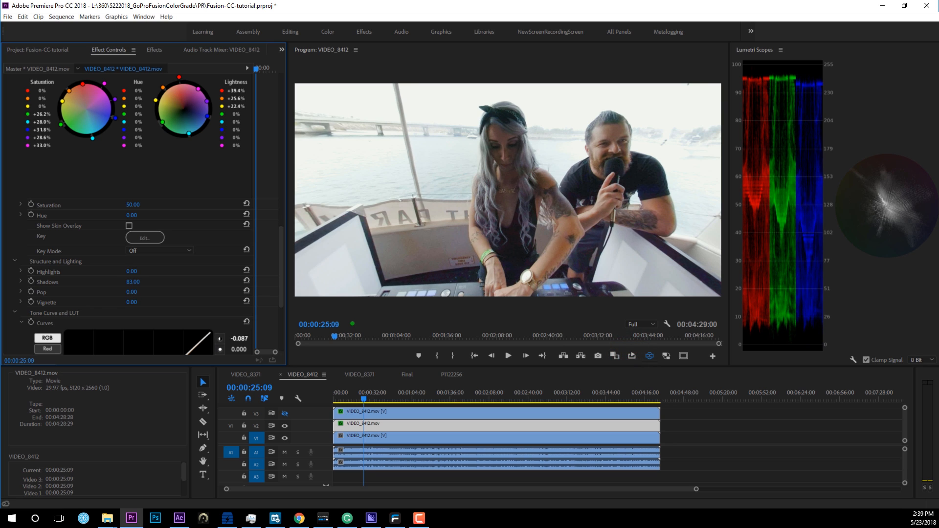
pyautogui.moveTo(137, 282); pyautogui.dragTo(125, 271)
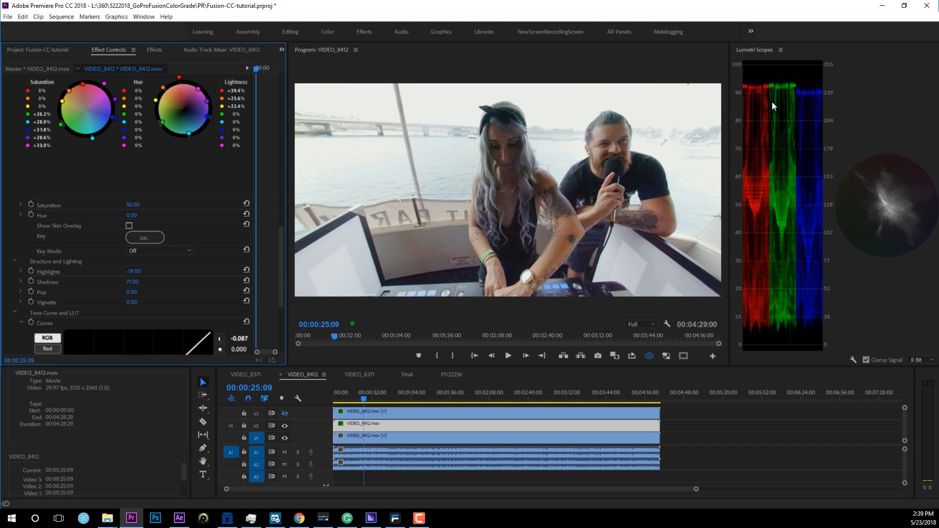
pyautogui.click(713, 265)
pyautogui.moveTo(132, 292)
pyautogui.mouseDown()
pyautogui.moveTo(155, 292)
pyautogui.moveTo(140, 293)
pyautogui.mouseUp()
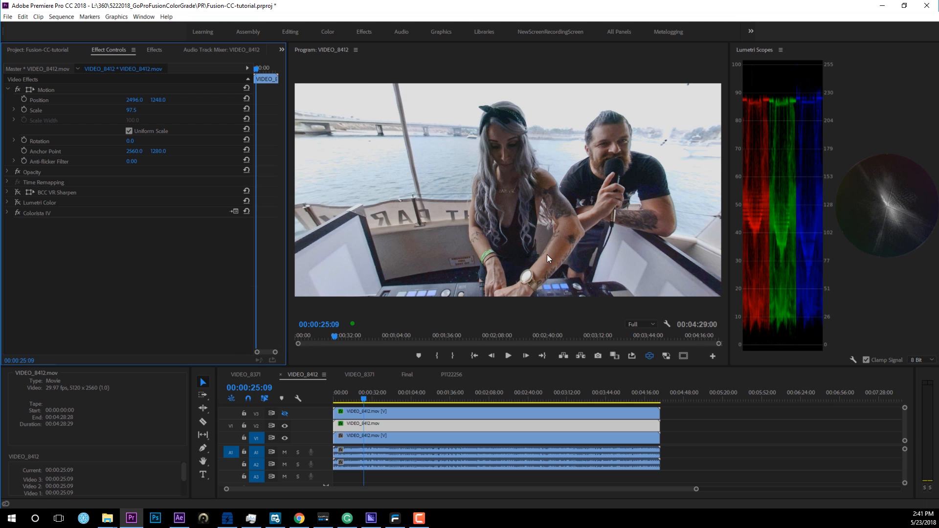
# Step: Search the effects for "vr" and apply BCC VR Sharpen to the VIDEO_8412 clip on track V2
pyautogui.click(154, 49)
pyautogui.doubleClick(51, 63)
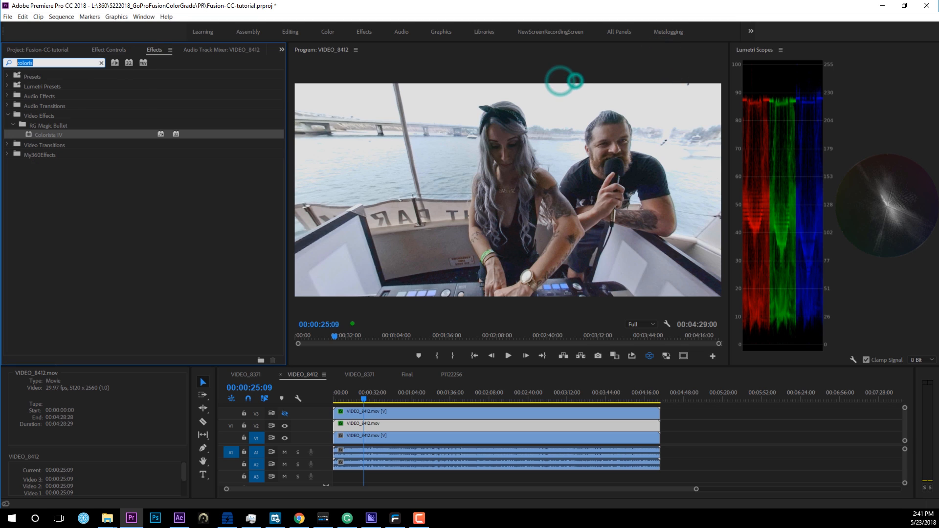
pyautogui.write('vr')
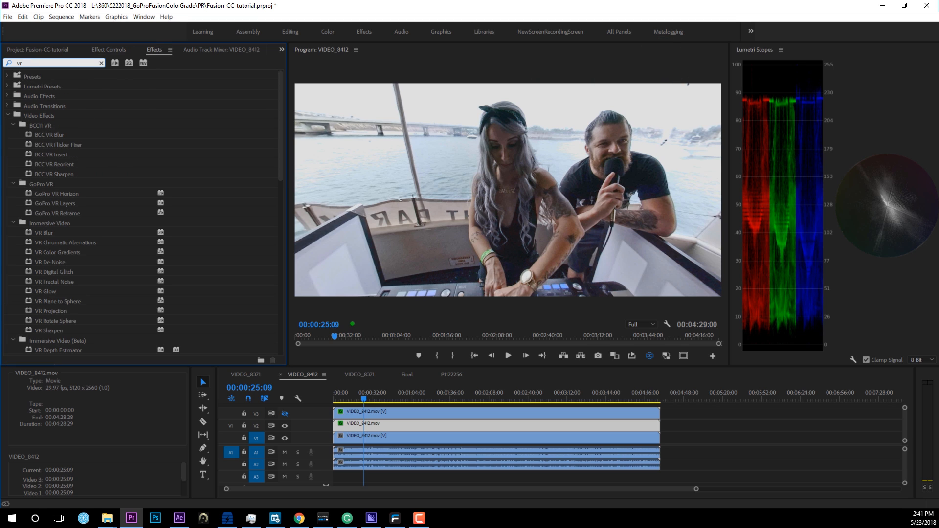
pyautogui.click(65, 175)
pyautogui.moveTo(48, 174); pyautogui.dragTo(376, 427)
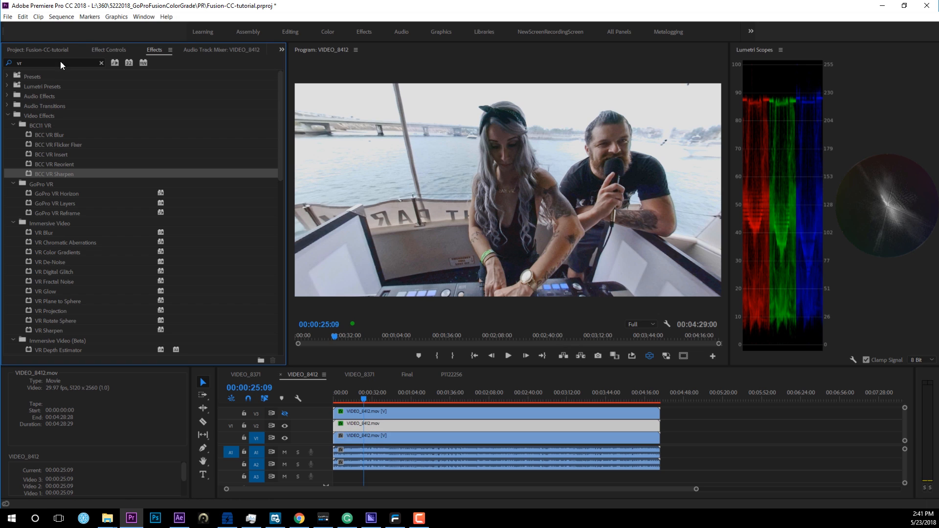
# Step: Load the Default Staggered Detail Tuning preset in the new BCC VR Sharpen effect and set Sharpen Strength to 60
pyautogui.click(99, 50)
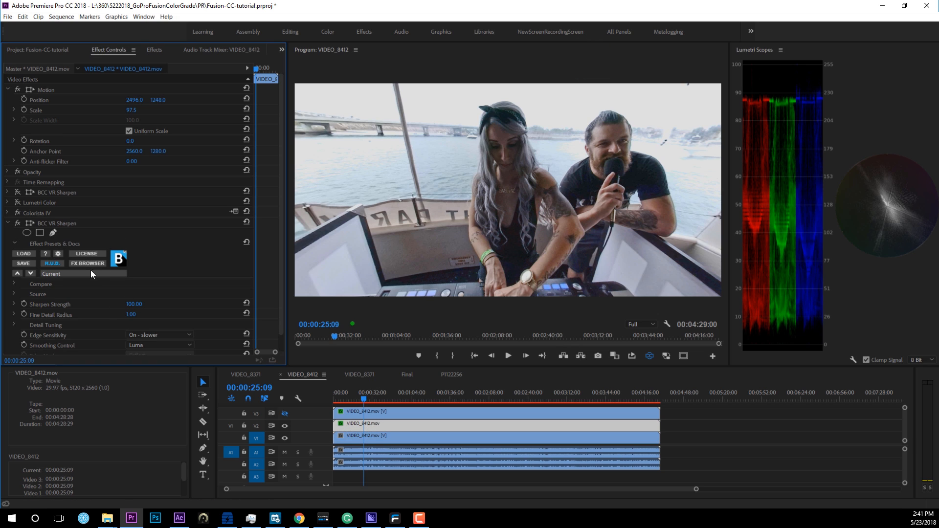
pyautogui.click(56, 274)
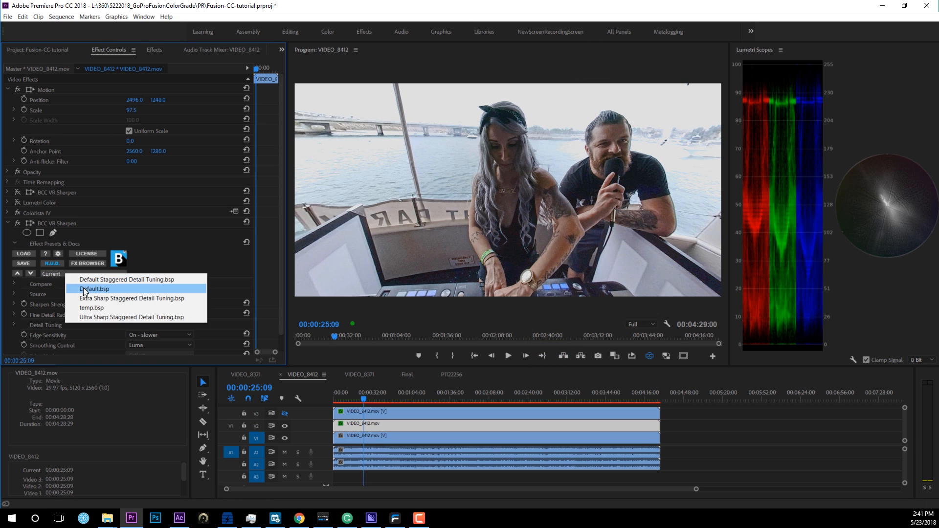
pyautogui.click(94, 281)
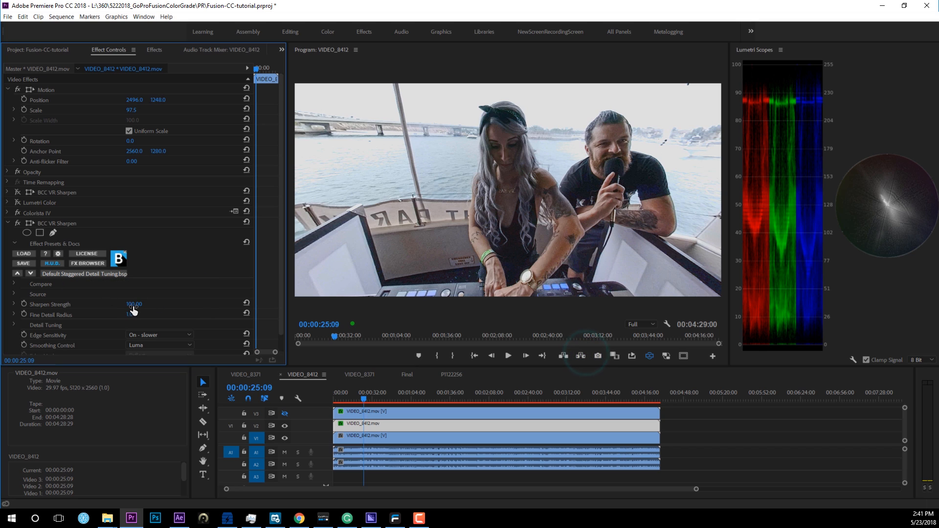
pyautogui.click(133, 305)
pyautogui.write('609')
pyautogui.press('BackSpace')
pyautogui.press('Return')
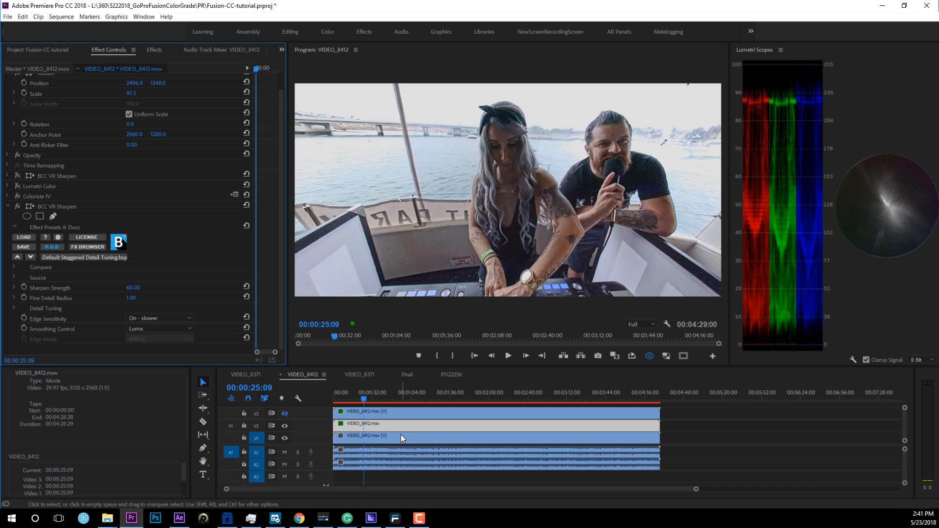
# Step: Compare the sharpened Colorista grade of the DJ booth with the original footage by toggling track V2's output
pyautogui.click(284, 425)
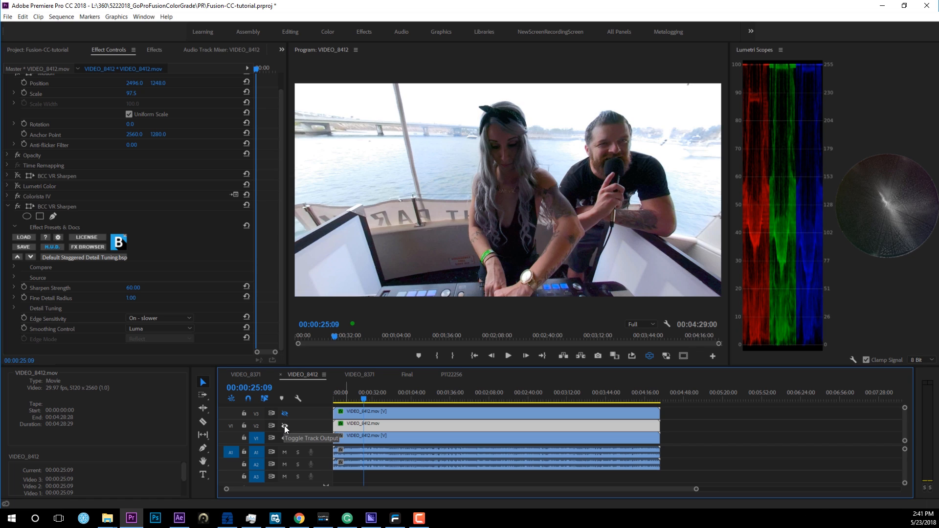
pyautogui.click(284, 425)
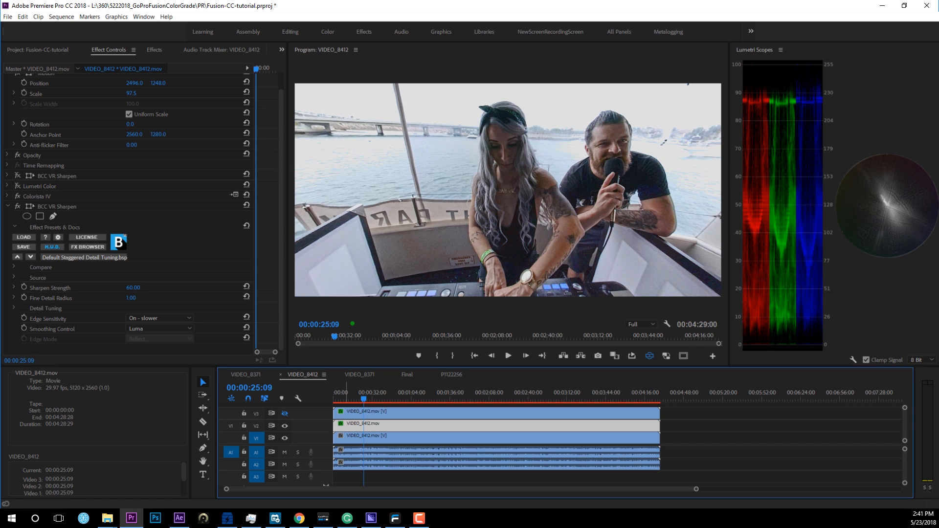
pyautogui.click(284, 425)
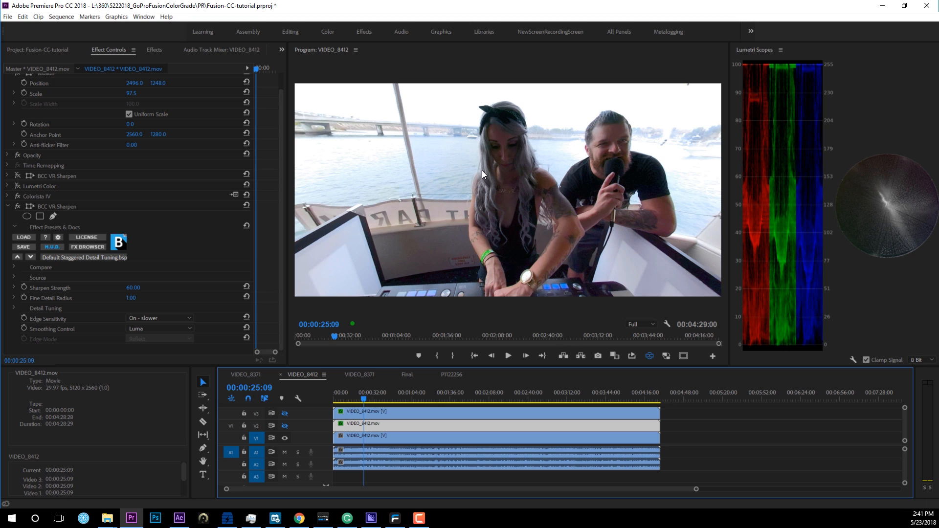